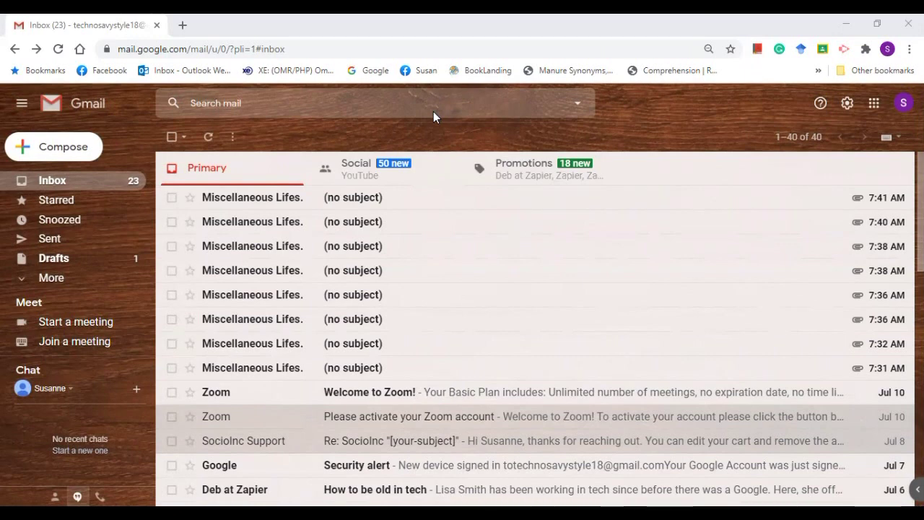
Step: Switch from Gmail to YouTube and open the channel's dashboard in YouTube Studio
{"action": "left_click", "coordinate": [874, 105]}
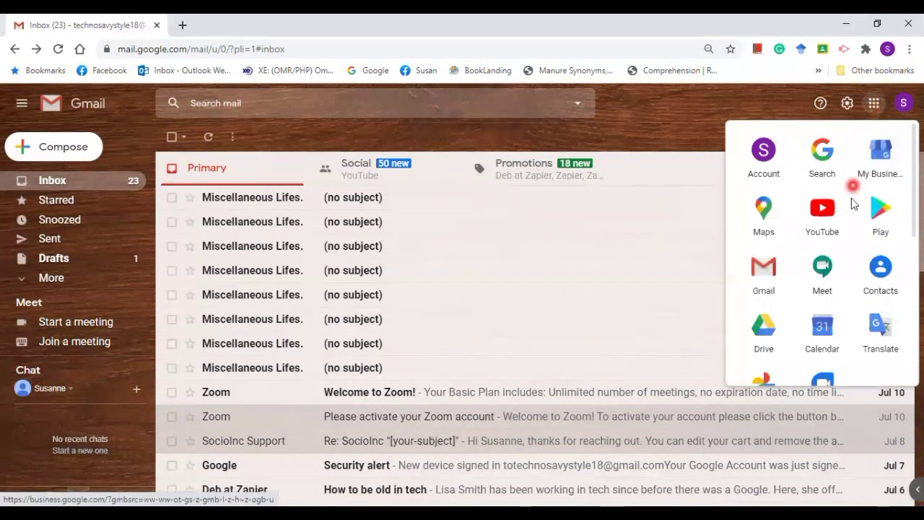
{"action": "left_click", "coordinate": [838, 231]}
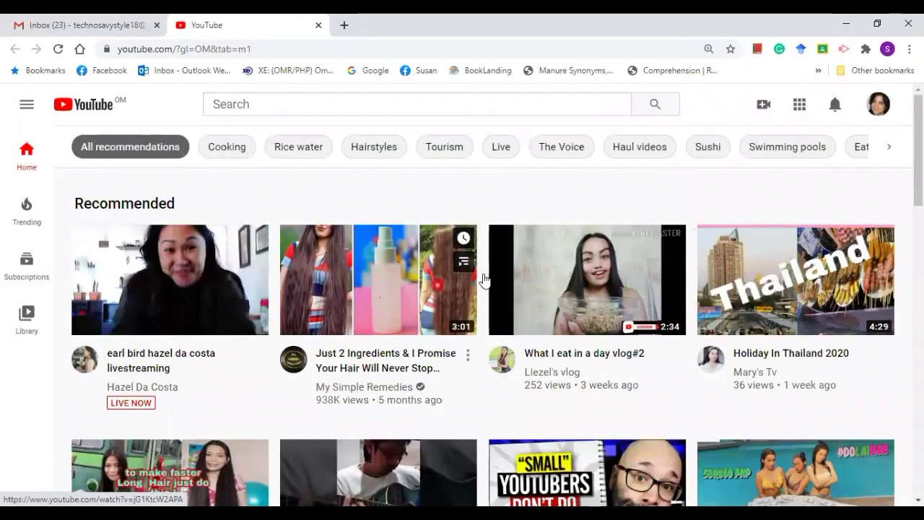
{"action": "left_click", "coordinate": [878, 108]}
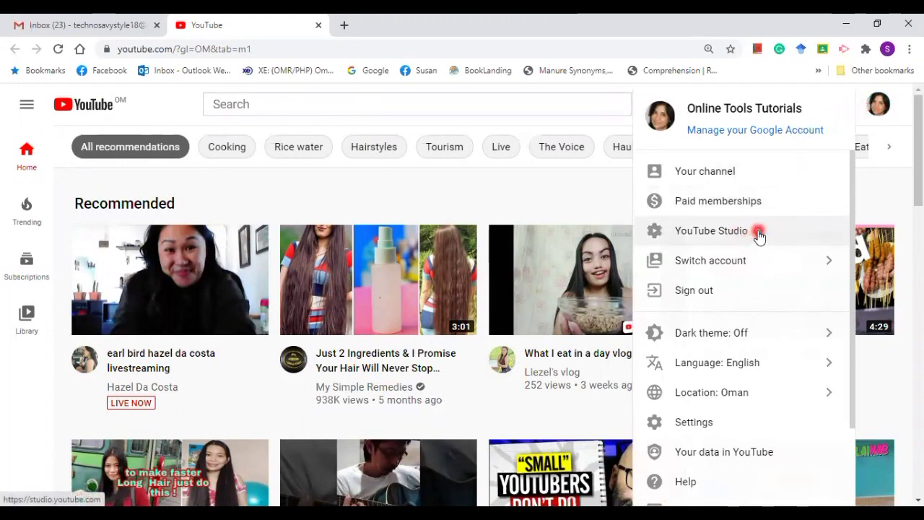
{"action": "left_click", "coordinate": [759, 237]}
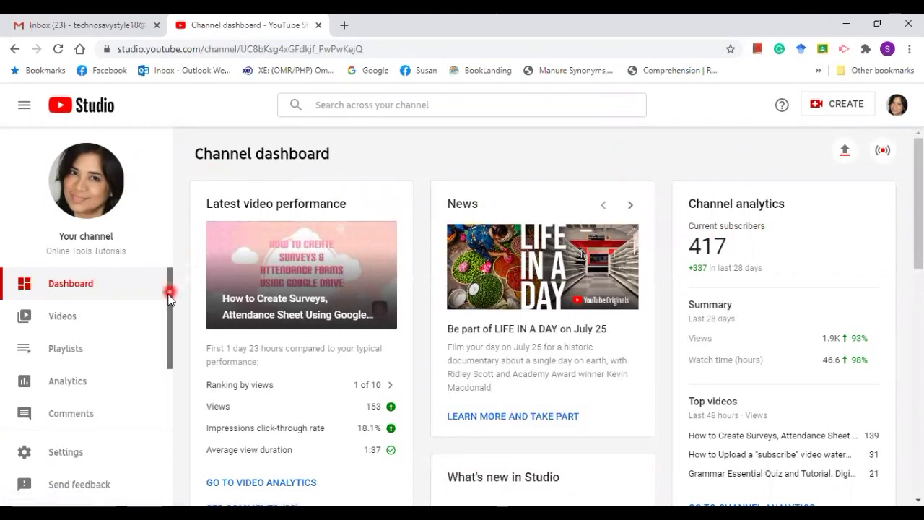
Step: Open the full list of the channel's recent subscribers from the channel dashboard
{"action": "left_click_drag", "start_coordinate": [167, 314], "coordinate": [267, 168]}
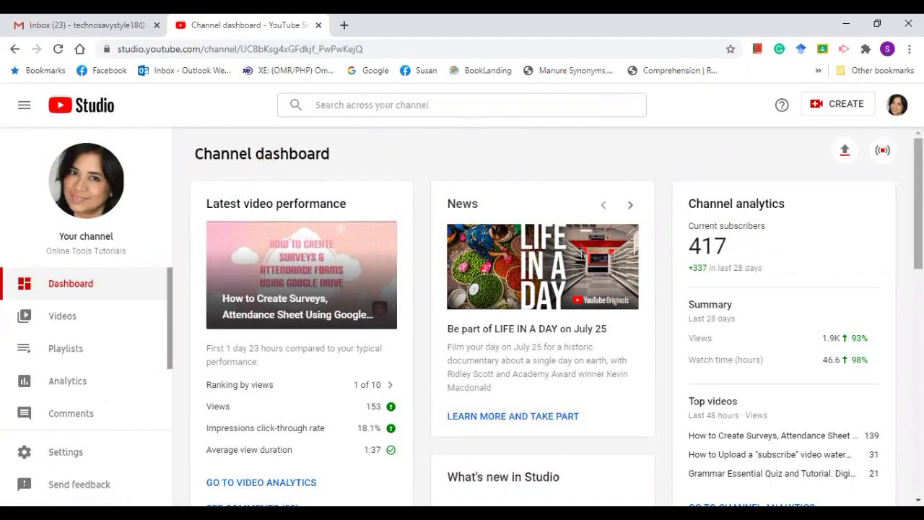
{"action": "scroll", "coordinate": [541, 317], "scroll_direction": "down", "scroll_amount": 5}
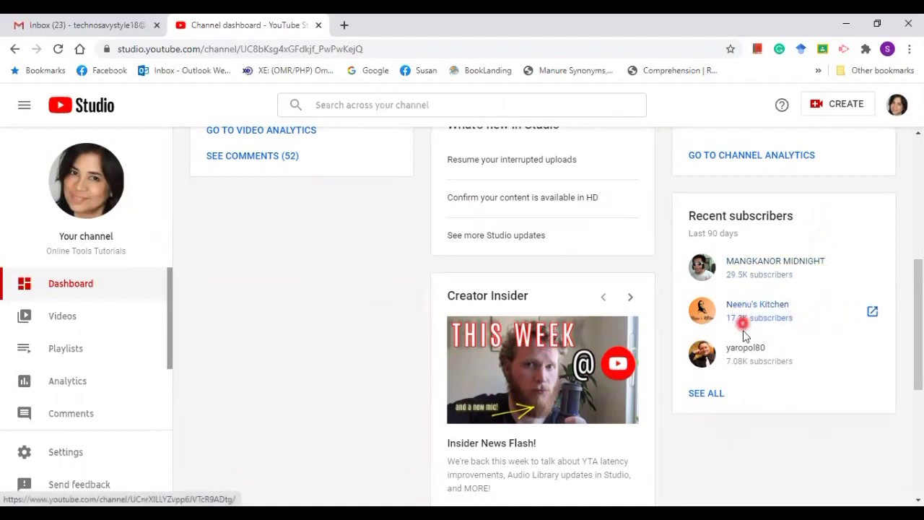
{"action": "left_click", "coordinate": [712, 395]}
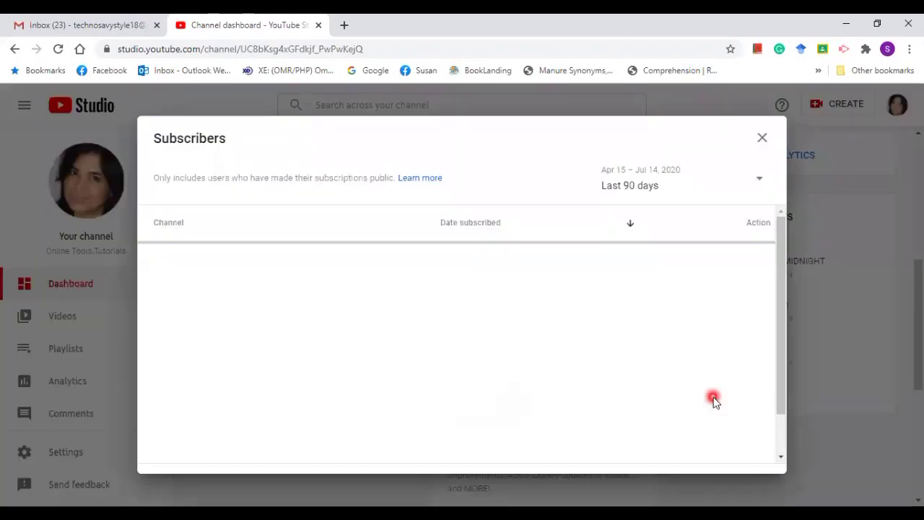
Step: Review every page of the last 90 days' subscribers, checking subscription dates, subscriber counts and which channels are subscribed back, and close the list
{"action": "left_click_drag", "start_coordinate": [787, 302], "coordinate": [781, 408]}
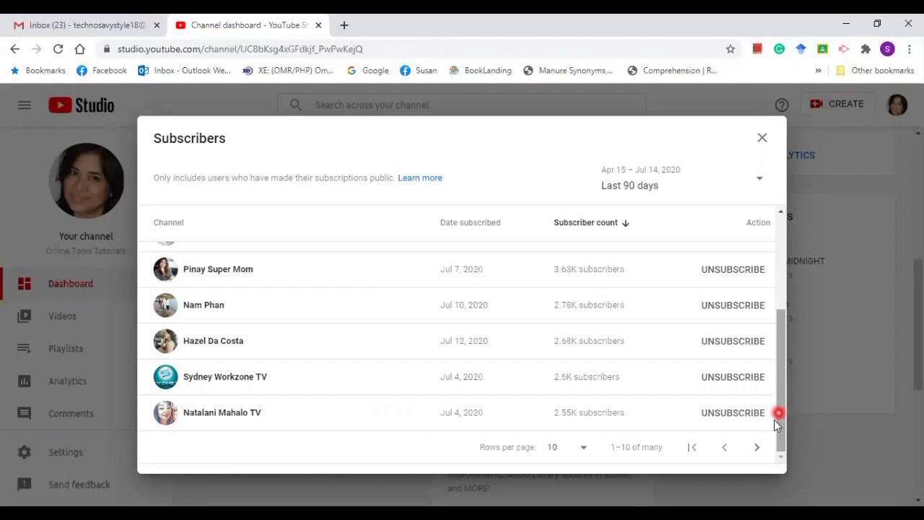
{"action": "left_click", "coordinate": [757, 449]}
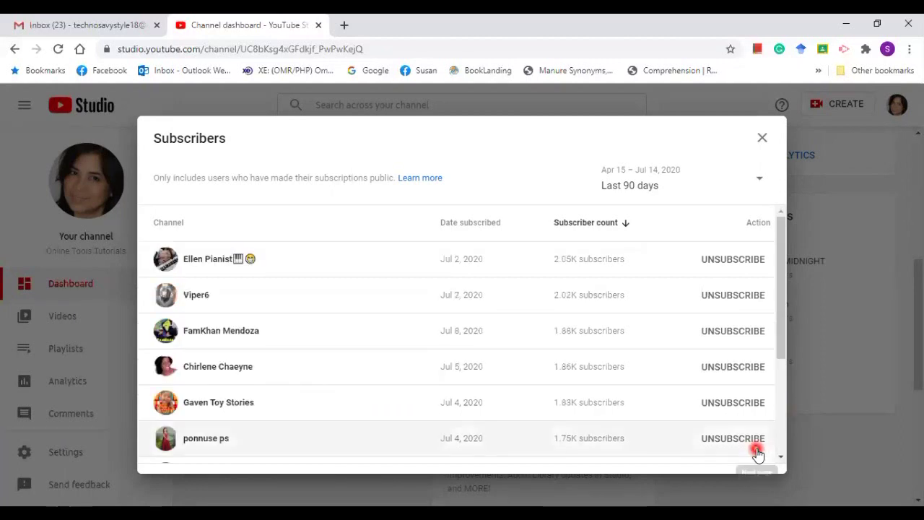
{"action": "left_click_drag", "start_coordinate": [781, 354], "coordinate": [780, 458]}
{"action": "left_click", "coordinate": [754, 449]}
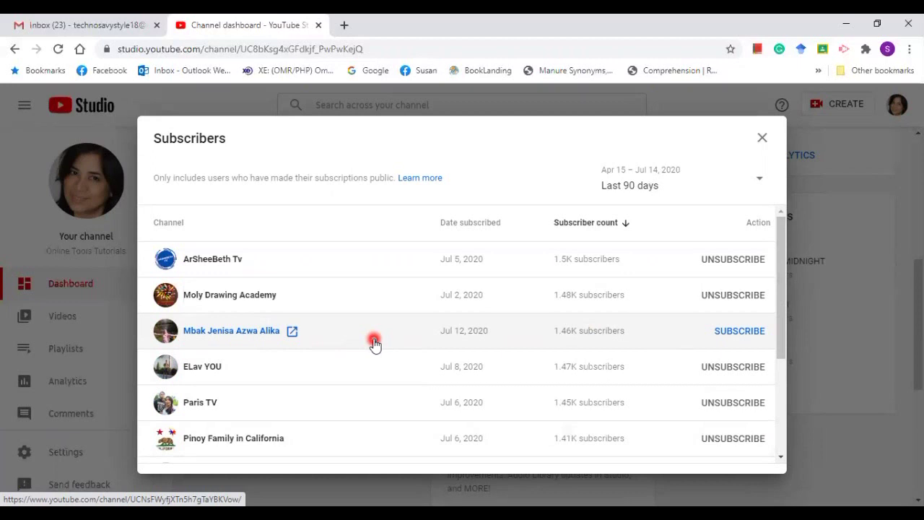
{"action": "left_click_drag", "start_coordinate": [778, 357], "coordinate": [771, 460]}
{"action": "left_click", "coordinate": [754, 449]}
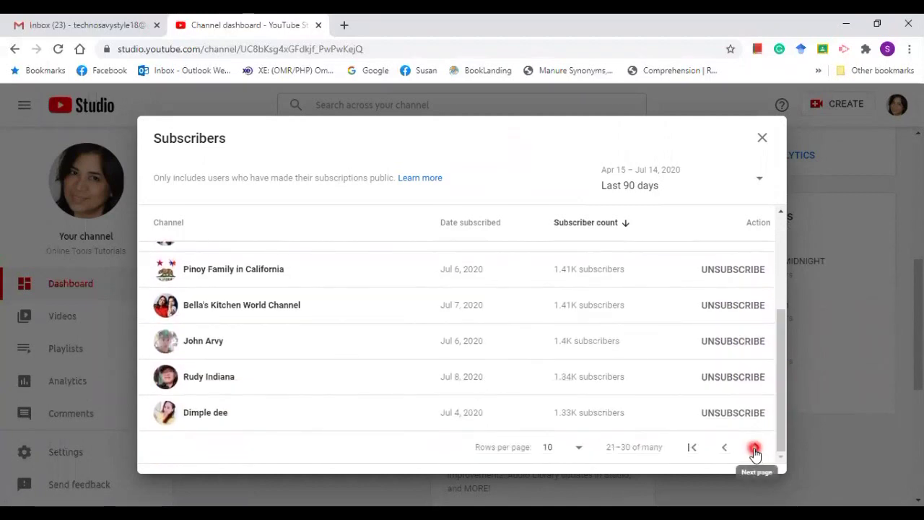
{"action": "left_click", "coordinate": [755, 449]}
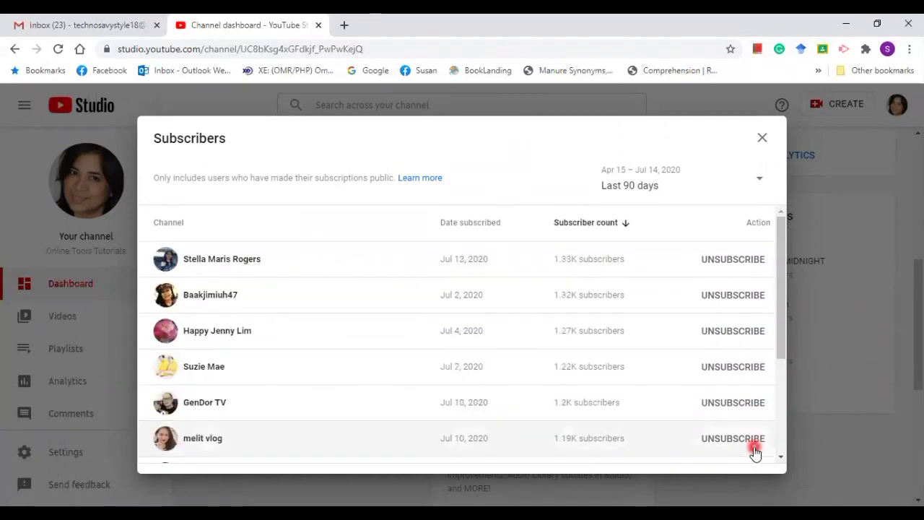
{"action": "left_click_drag", "start_coordinate": [777, 330], "coordinate": [782, 431]}
{"action": "left_click", "coordinate": [757, 448]}
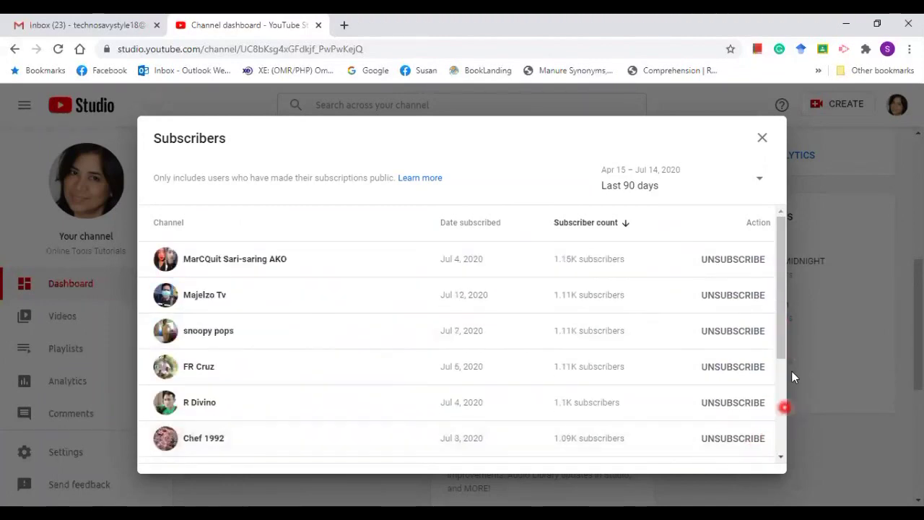
{"action": "left_click_drag", "start_coordinate": [780, 328], "coordinate": [789, 440]}
{"action": "left_click", "coordinate": [757, 446]}
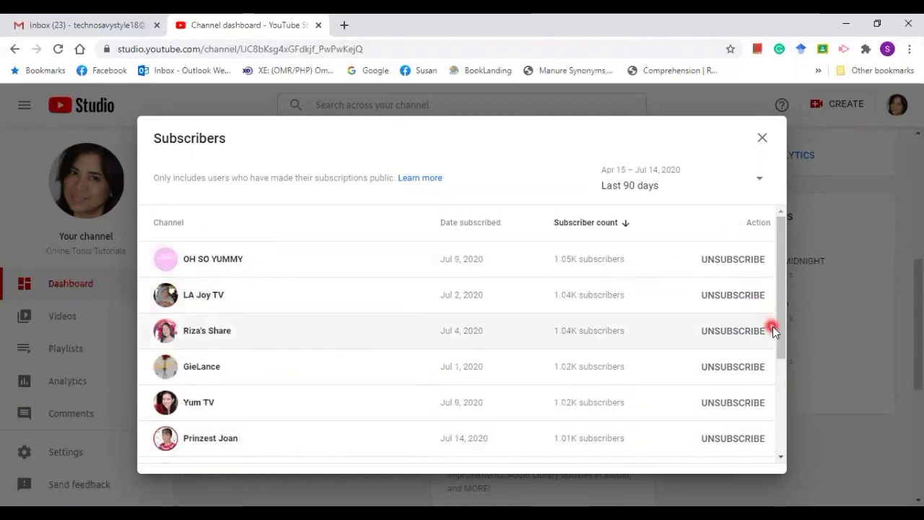
{"action": "left_click_drag", "start_coordinate": [782, 324], "coordinate": [785, 442]}
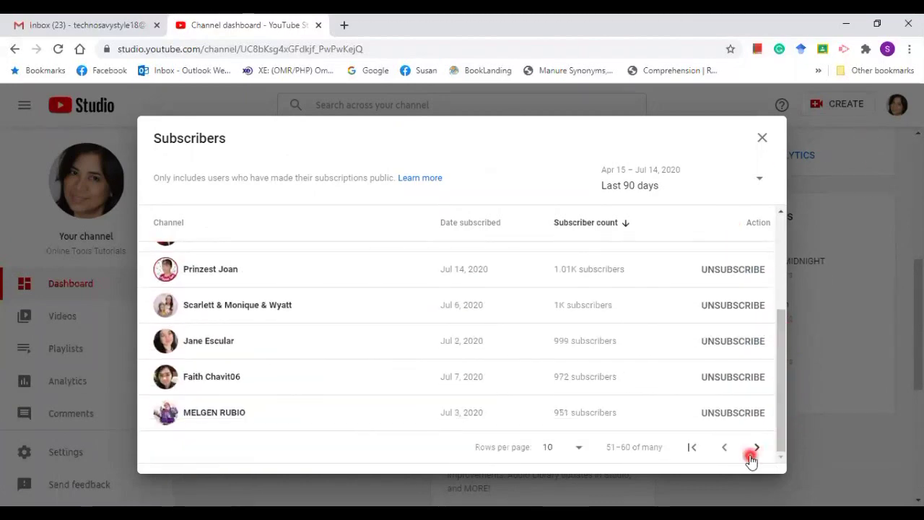
{"action": "left_click", "coordinate": [756, 446]}
{"action": "left_click_drag", "start_coordinate": [780, 337], "coordinate": [780, 449]}
{"action": "left_click", "coordinate": [753, 448]}
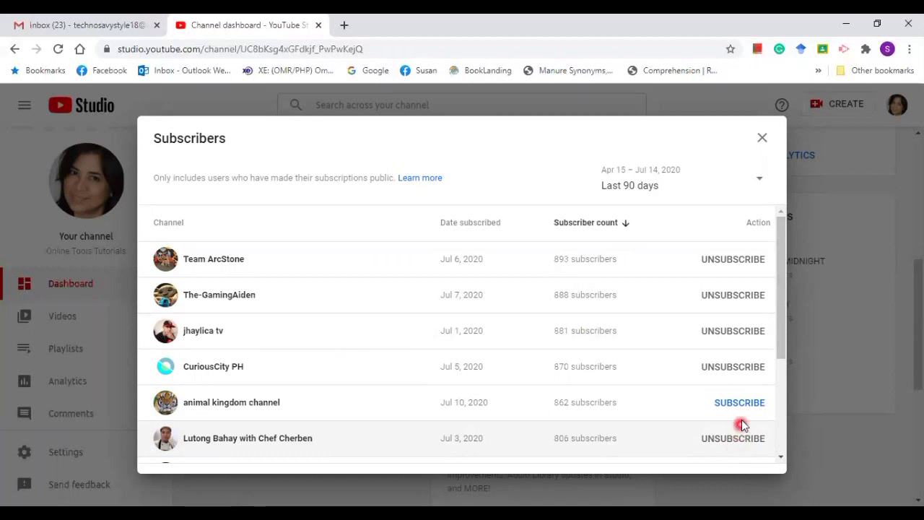
{"action": "left_click_drag", "start_coordinate": [785, 350], "coordinate": [767, 457]}
{"action": "left_click", "coordinate": [753, 449]}
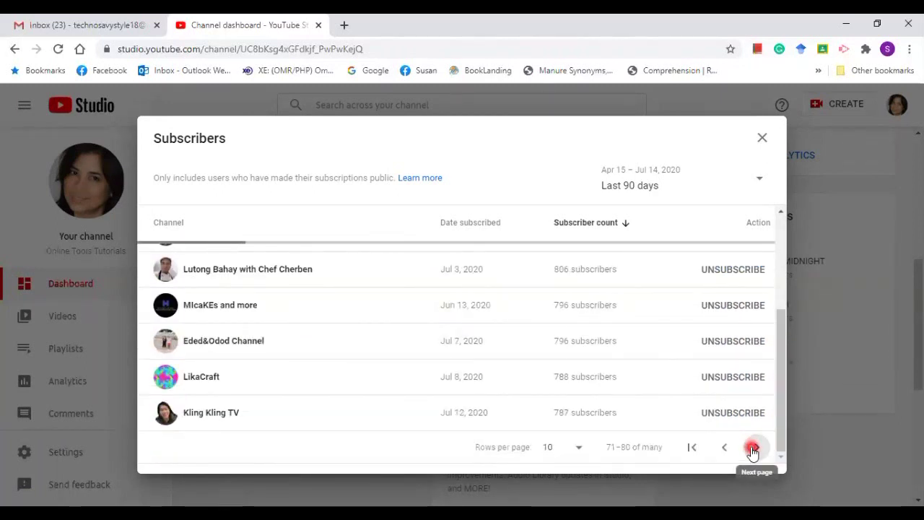
{"action": "left_click_drag", "start_coordinate": [781, 344], "coordinate": [768, 472]}
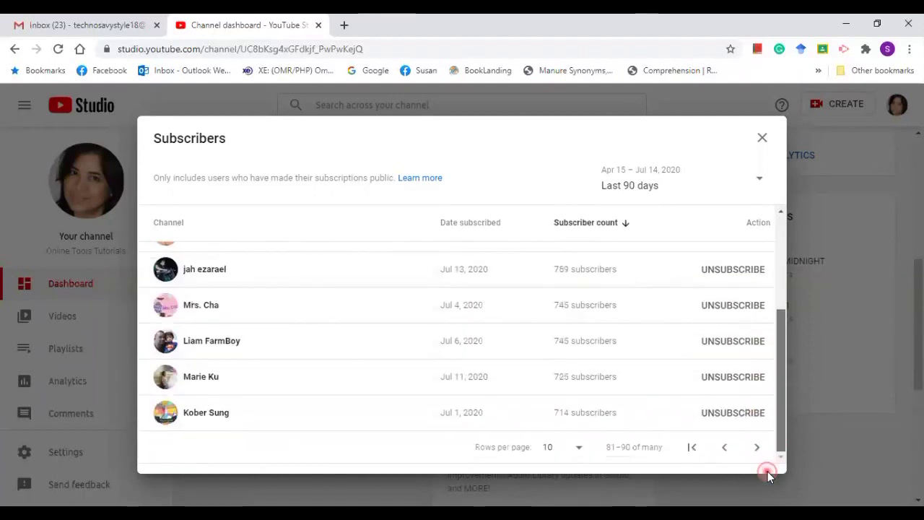
{"action": "left_click", "coordinate": [753, 447]}
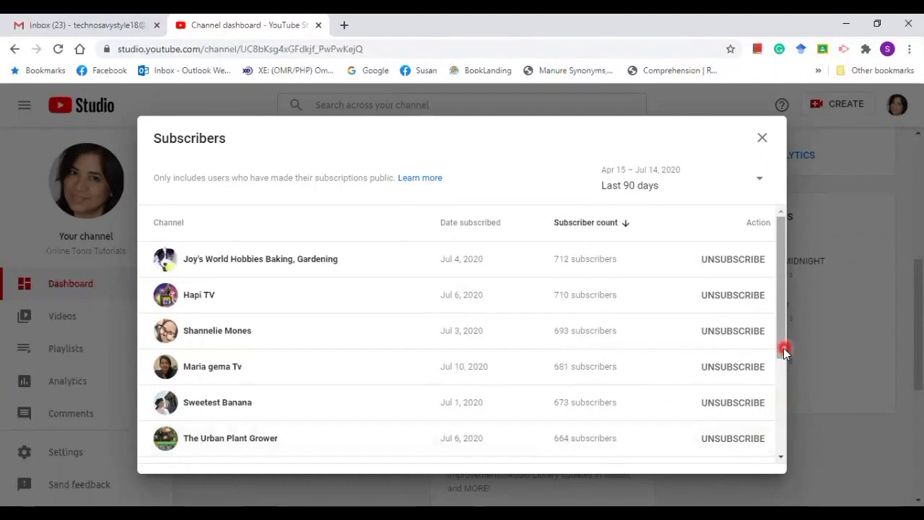
{"action": "left_click_drag", "start_coordinate": [781, 348], "coordinate": [758, 453]}
{"action": "left_click", "coordinate": [758, 450]}
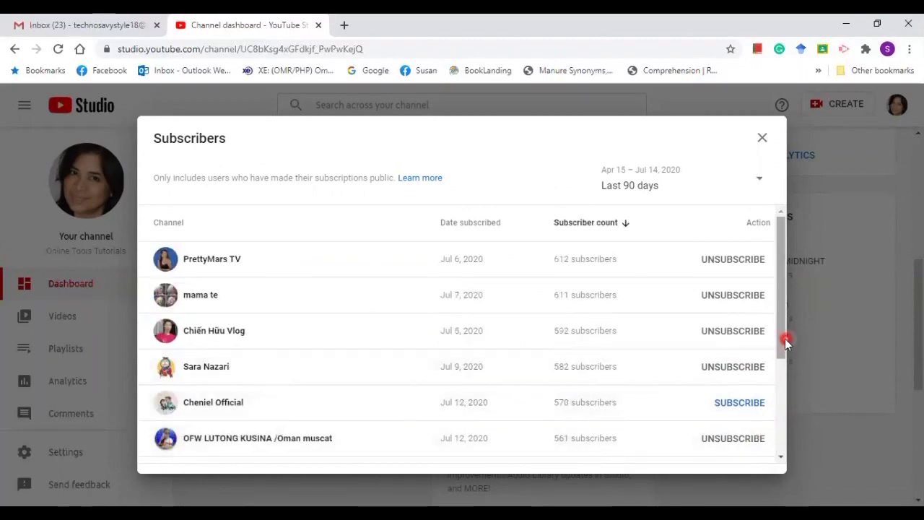
{"action": "left_click_drag", "start_coordinate": [782, 341], "coordinate": [780, 445]}
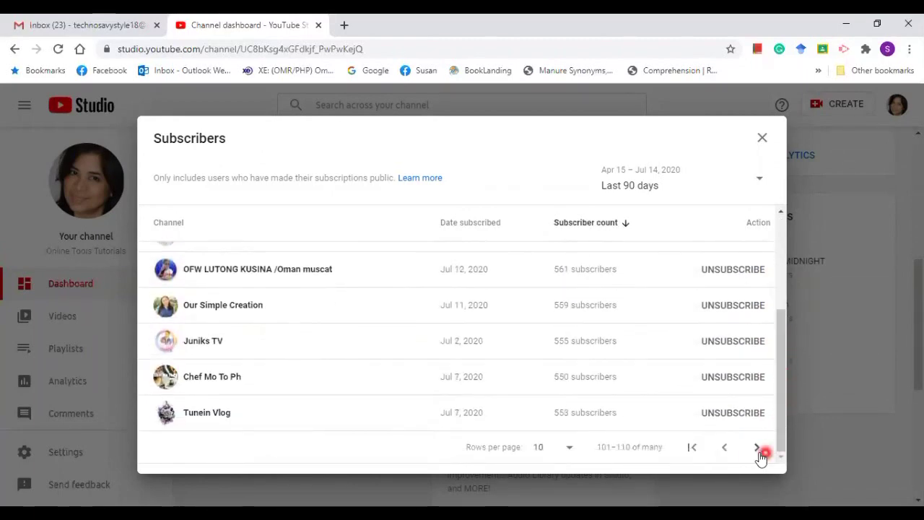
{"action": "left_click", "coordinate": [751, 450]}
{"action": "left_click_drag", "start_coordinate": [784, 355], "coordinate": [777, 456]}
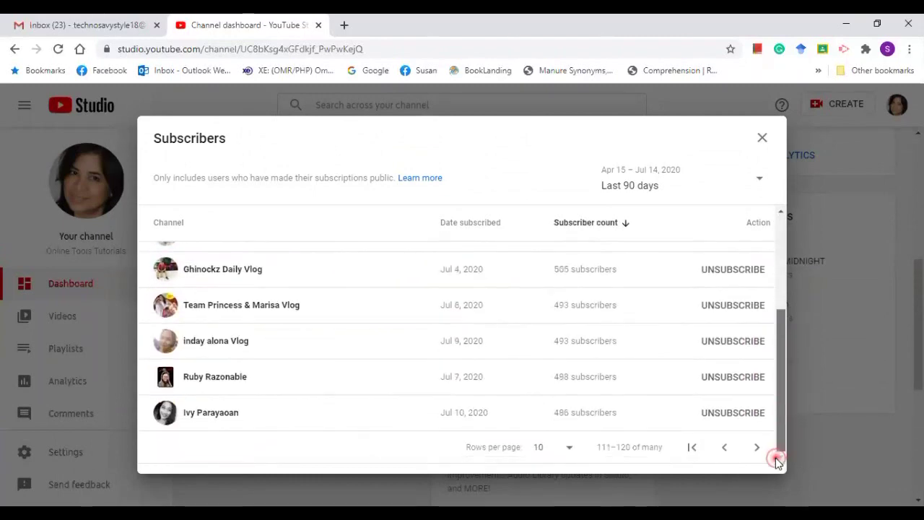
{"action": "left_click", "coordinate": [758, 449]}
{"action": "left_click_drag", "start_coordinate": [776, 354], "coordinate": [776, 455]}
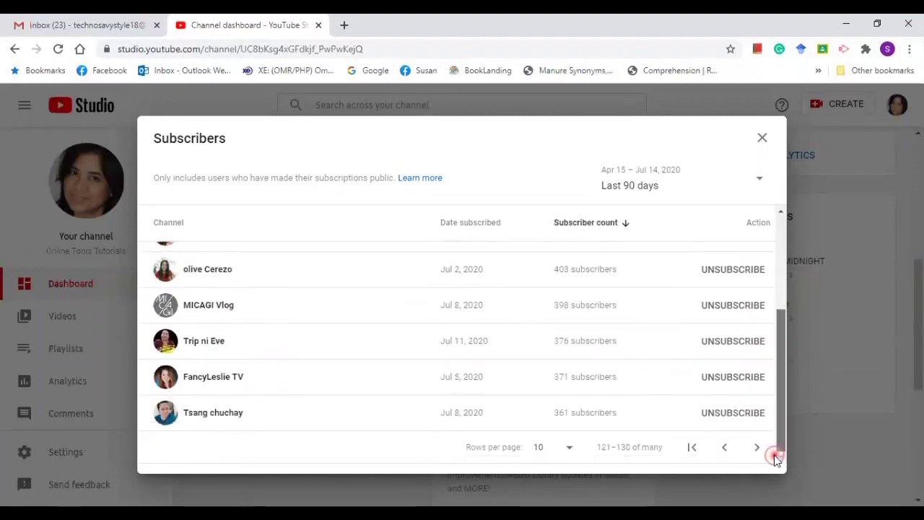
{"action": "left_click", "coordinate": [752, 448]}
{"action": "left_click_drag", "start_coordinate": [780, 368], "coordinate": [780, 456]}
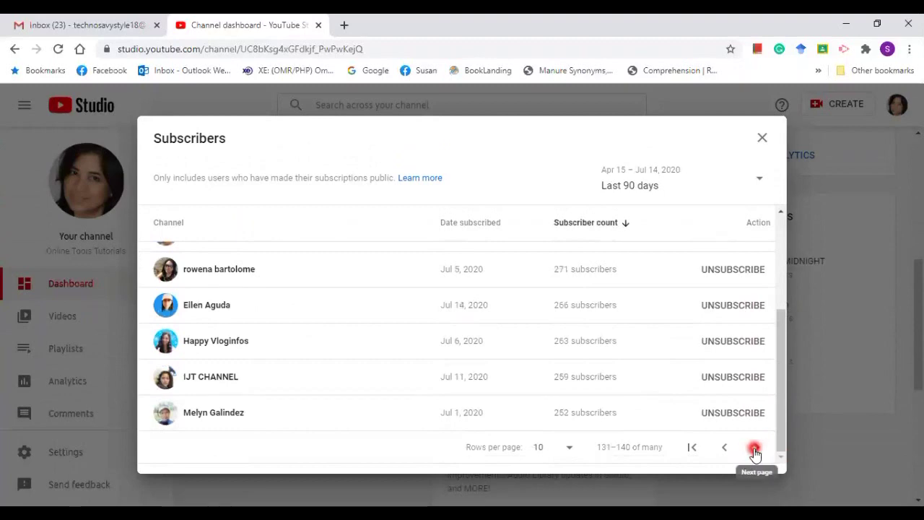
{"action": "left_click", "coordinate": [755, 447]}
{"action": "left_click_drag", "start_coordinate": [779, 340], "coordinate": [775, 454]}
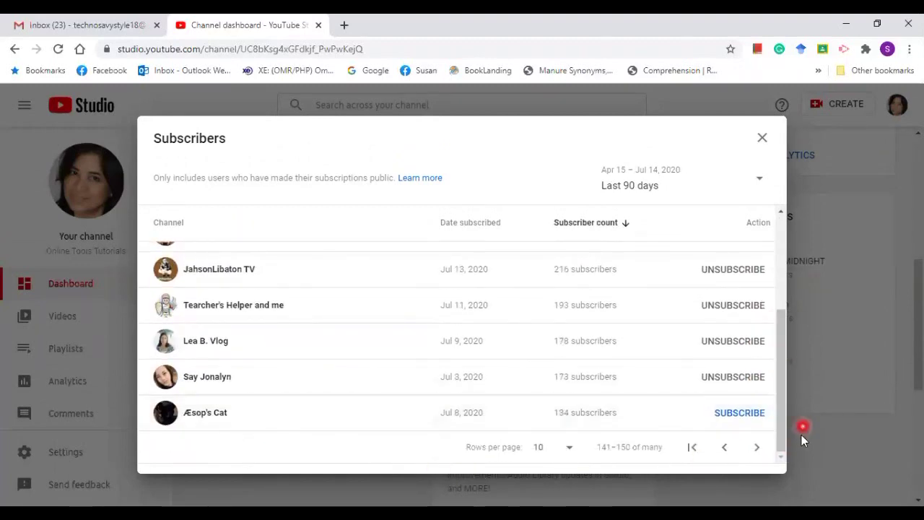
{"action": "left_click", "coordinate": [757, 448]}
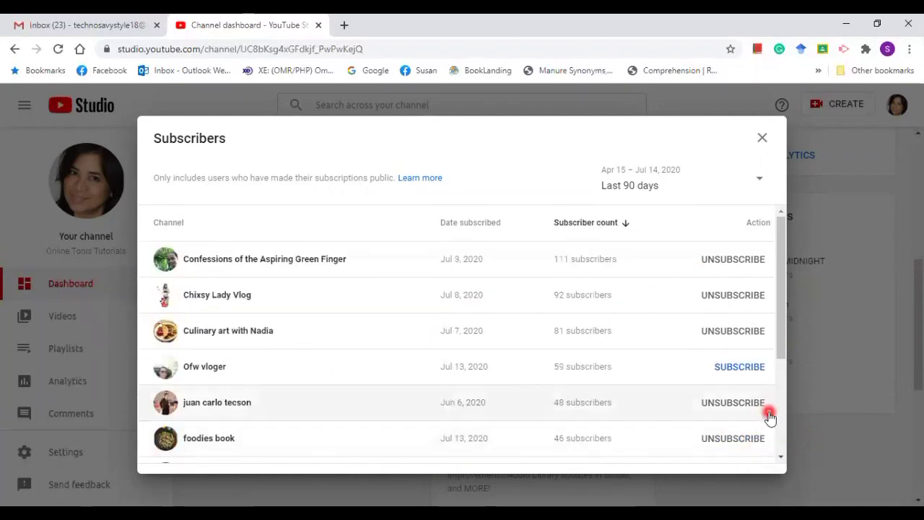
{"action": "left_click_drag", "start_coordinate": [787, 346], "coordinate": [778, 469]}
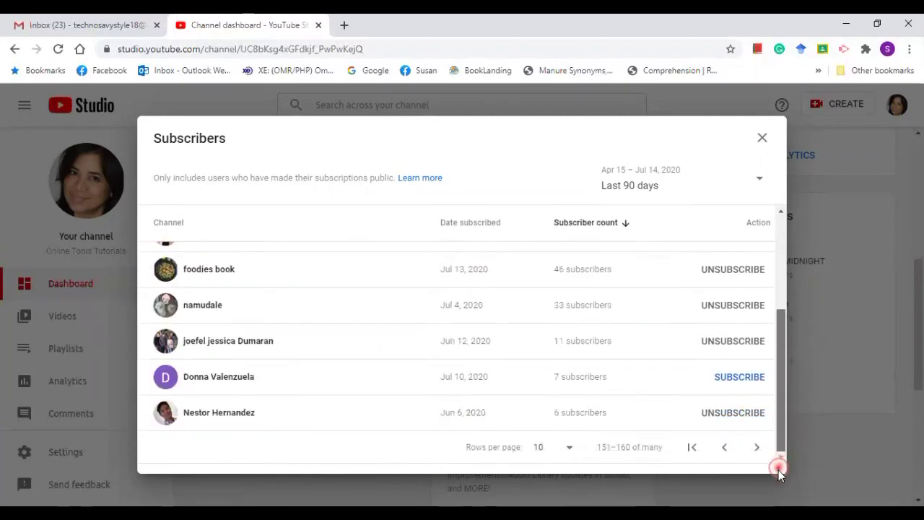
{"action": "left_click", "coordinate": [756, 448]}
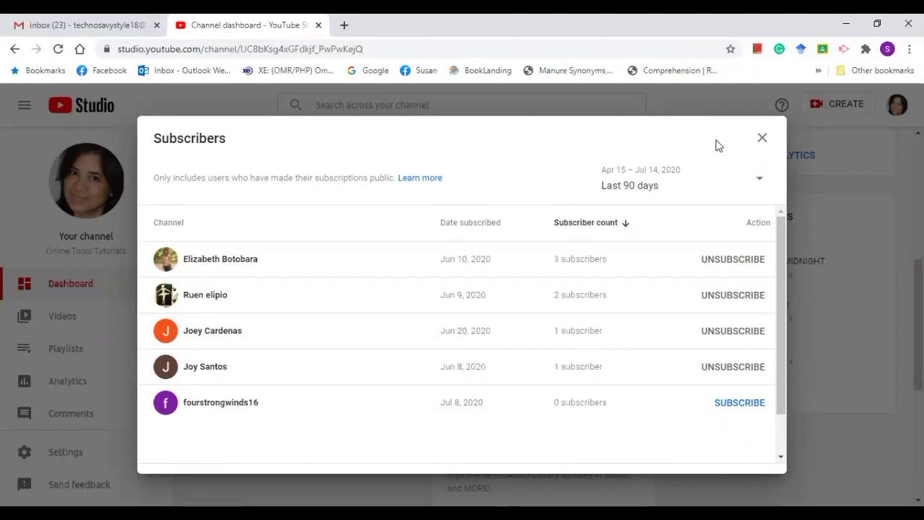
{"action": "left_click", "coordinate": [762, 137]}
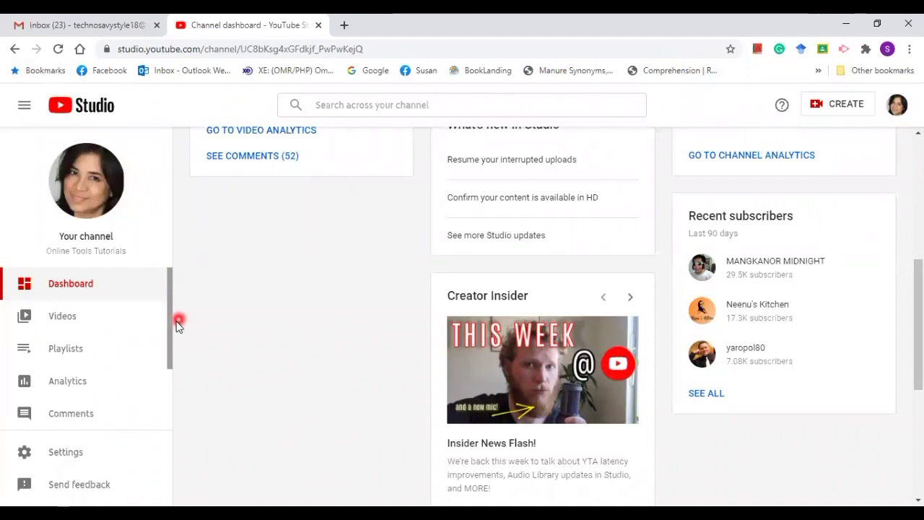
Step: Open the channel's uploaded videos and examine their visibility, restrictions, dates, views, comments and likes
{"action": "left_click_drag", "start_coordinate": [171, 326], "coordinate": [161, 304]}
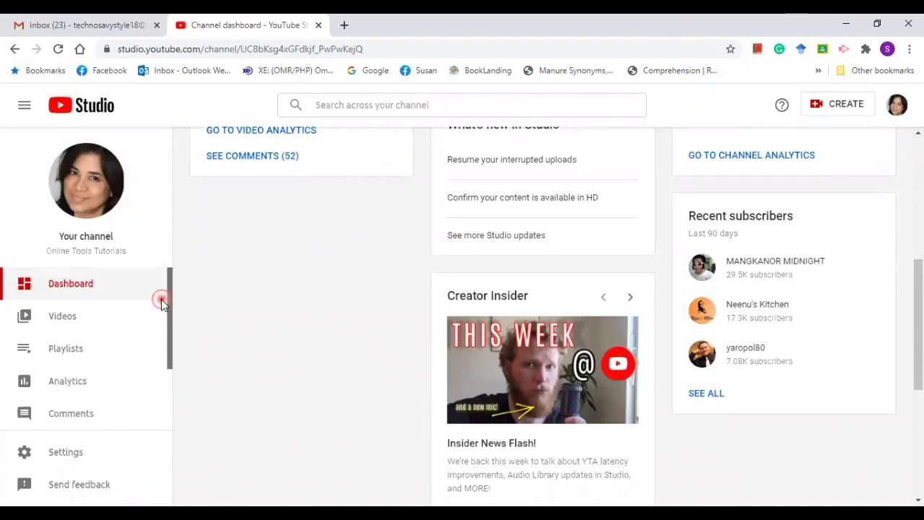
{"action": "left_click", "coordinate": [61, 317]}
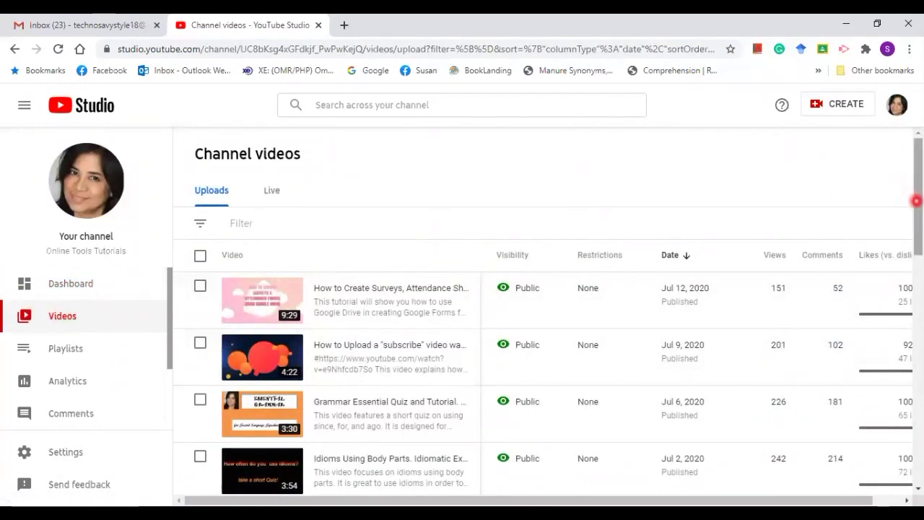
{"action": "scroll", "coordinate": [919, 195], "scroll_direction": "down", "scroll_amount": 4}
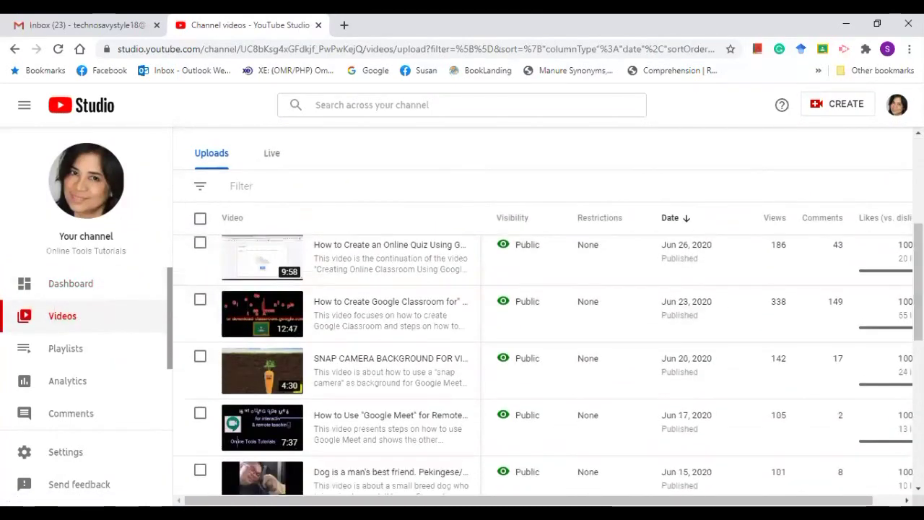
{"action": "scroll", "coordinate": [894, 269], "scroll_direction": "down", "scroll_amount": 2}
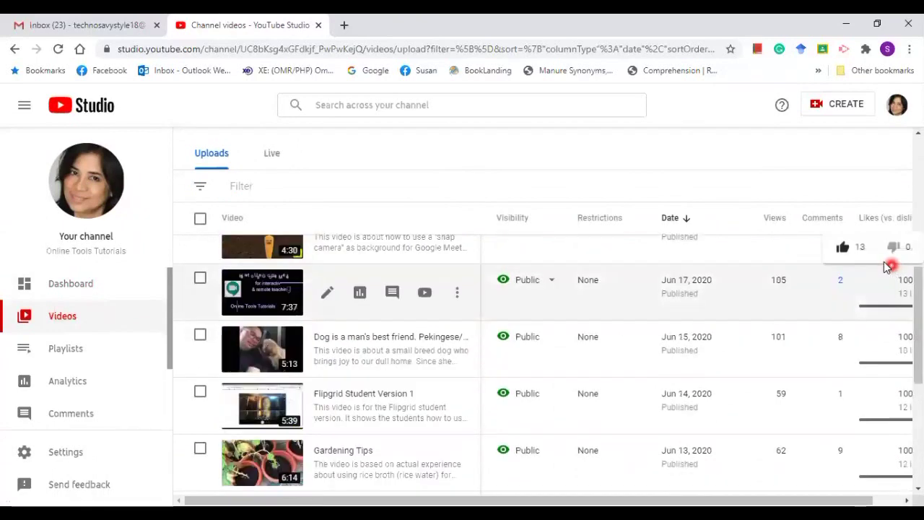
{"action": "scroll", "coordinate": [810, 334], "scroll_direction": "down", "scroll_amount": 4}
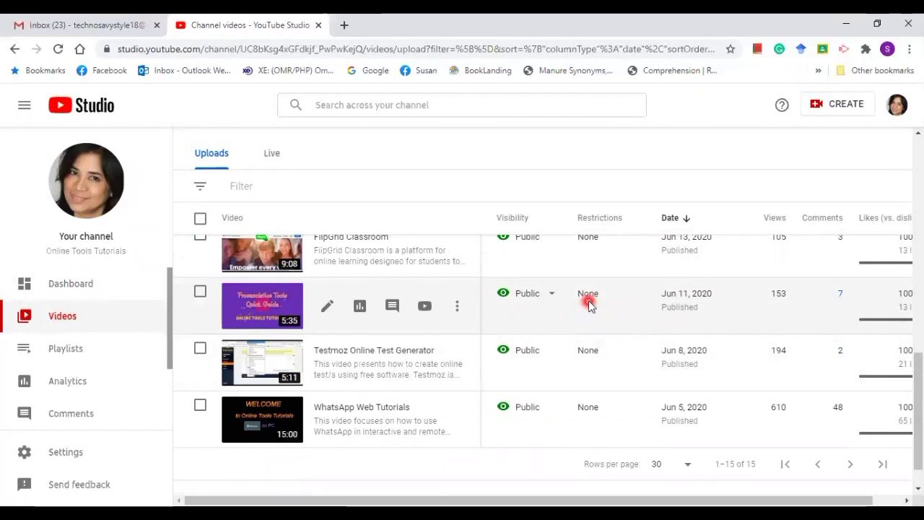
{"action": "scroll", "coordinate": [603, 293], "scroll_direction": "up", "scroll_amount": 8}
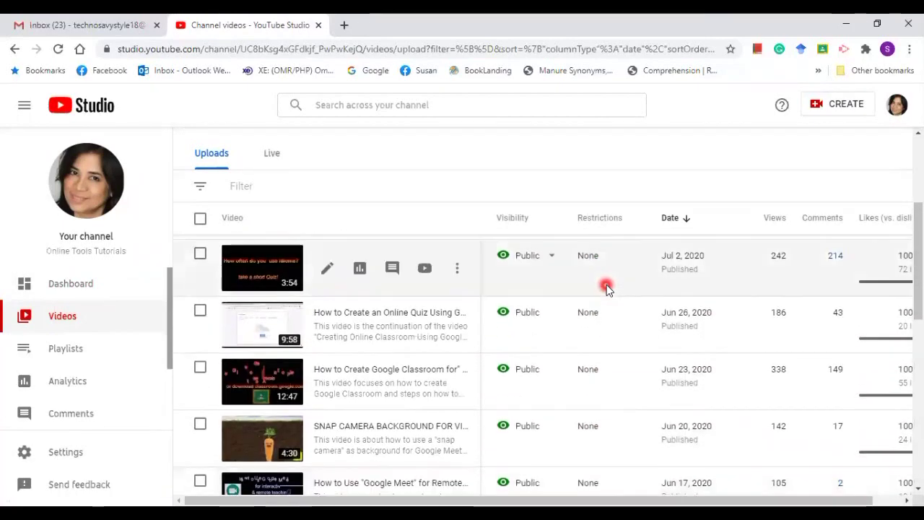
Step: Open the comments of the newest uploaded video, published Jul 12, 2020, and read through the published comments not yet responded to
{"action": "scroll", "coordinate": [606, 288], "scroll_direction": "up", "scroll_amount": 2}
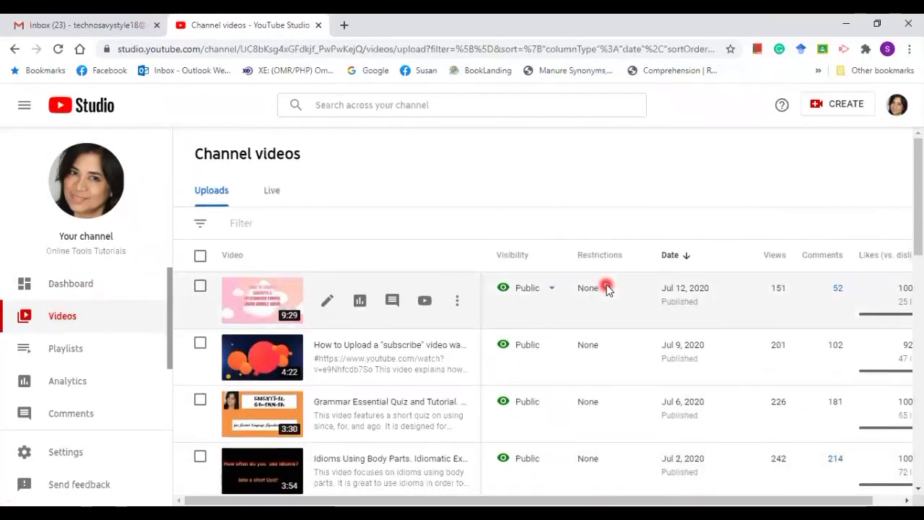
{"action": "left_click", "coordinate": [839, 289]}
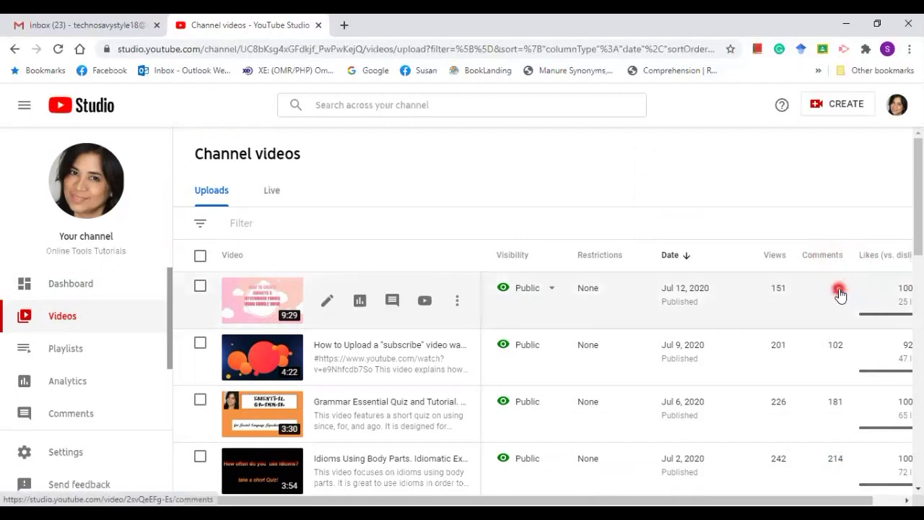
{"action": "left_click", "coordinate": [840, 291]}
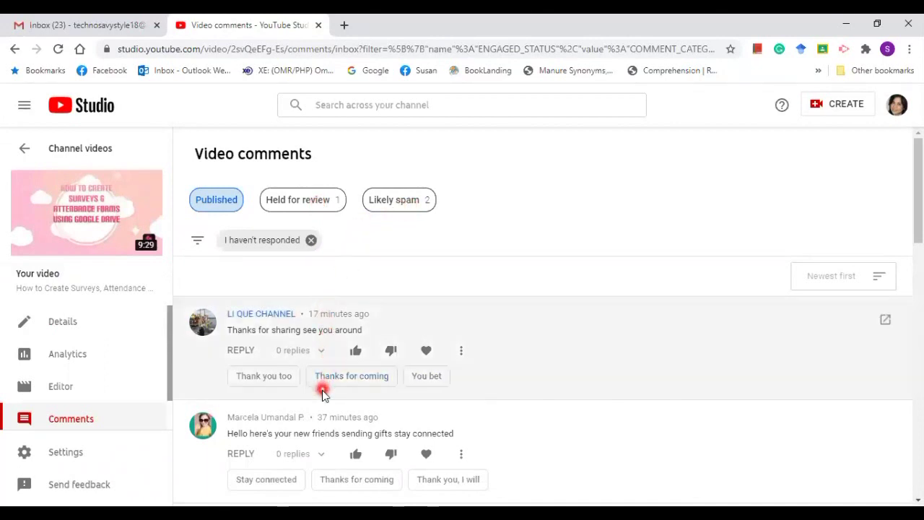
{"action": "scroll", "coordinate": [320, 397], "scroll_direction": "down", "scroll_amount": 2}
{"action": "scroll", "coordinate": [321, 404], "scroll_direction": "down", "scroll_amount": 1}
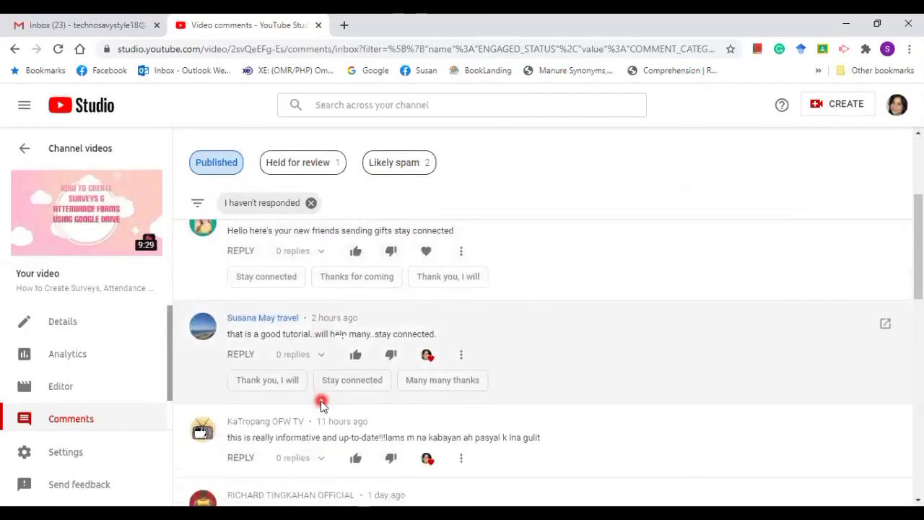
{"action": "scroll", "coordinate": [321, 405], "scroll_direction": "down", "scroll_amount": 1}
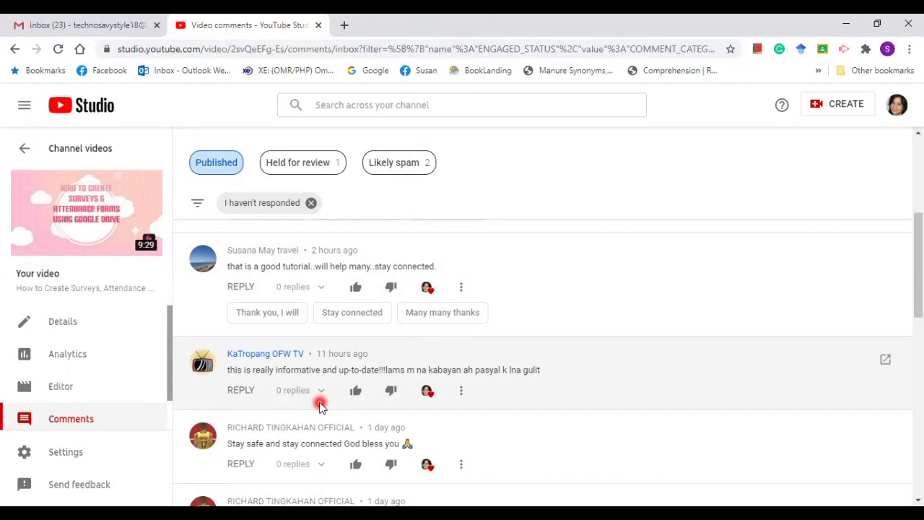
{"action": "scroll", "coordinate": [321, 404], "scroll_direction": "down", "scroll_amount": 3}
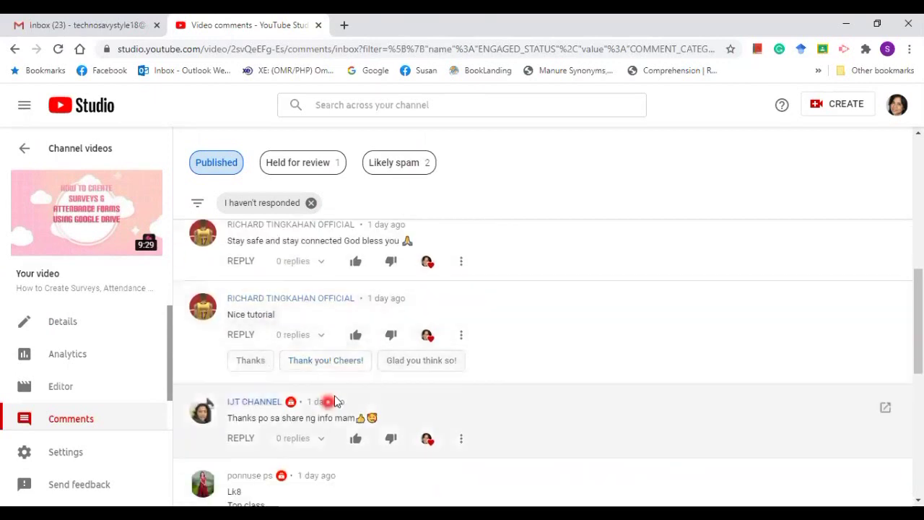
{"action": "scroll", "coordinate": [395, 403], "scroll_direction": "down", "scroll_amount": 2}
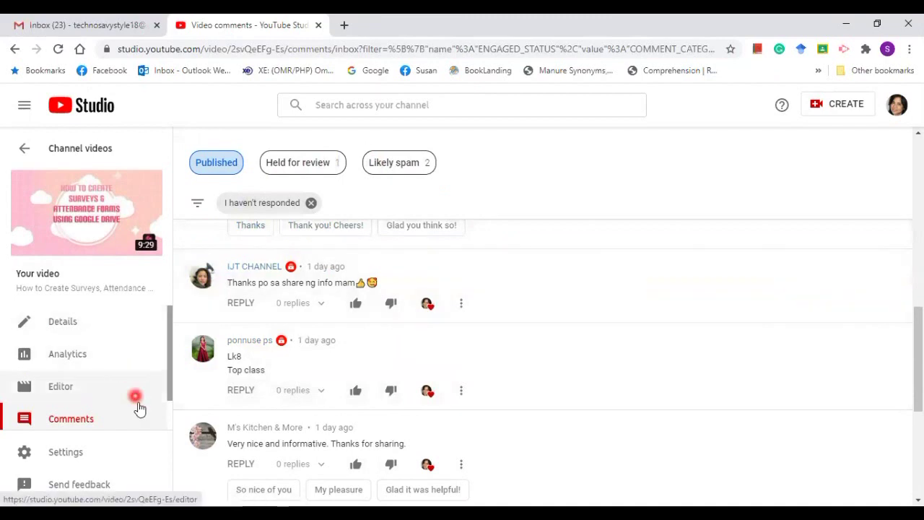
Step: Open the surveys and attendance video on YouTube, pause it, and examine the channel's subscriptions in the navigation guide
{"action": "left_click", "coordinate": [32, 213]}
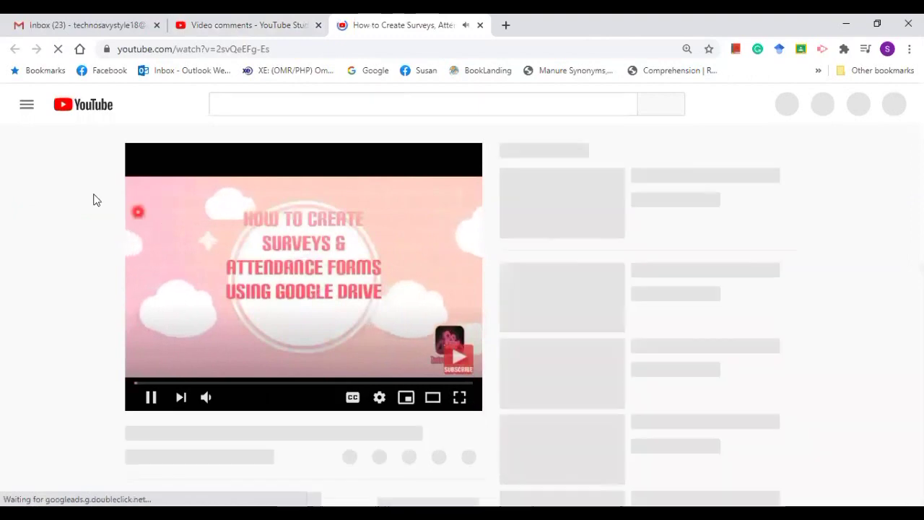
{"action": "left_click", "coordinate": [27, 105]}
{"action": "left_click", "coordinate": [29, 107]}
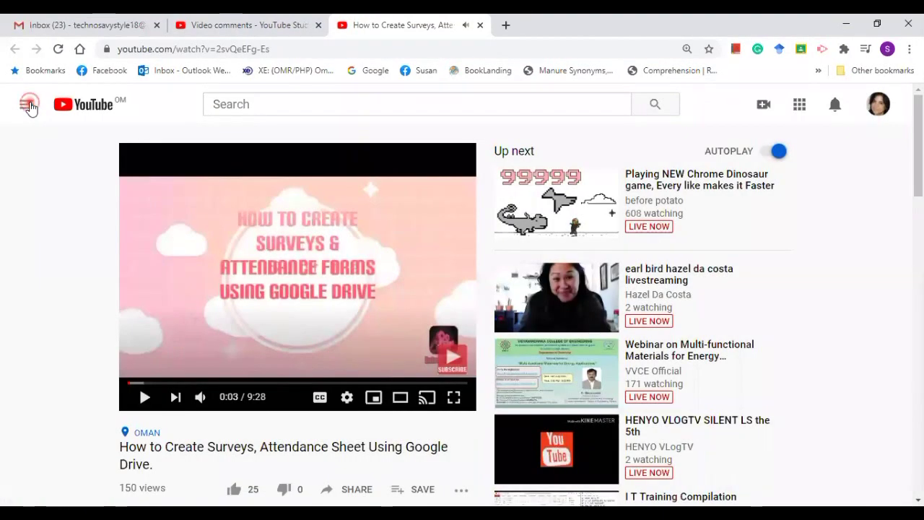
{"action": "left_click", "coordinate": [28, 106]}
{"action": "scroll", "coordinate": [117, 348], "scroll_direction": "down", "scroll_amount": 1}
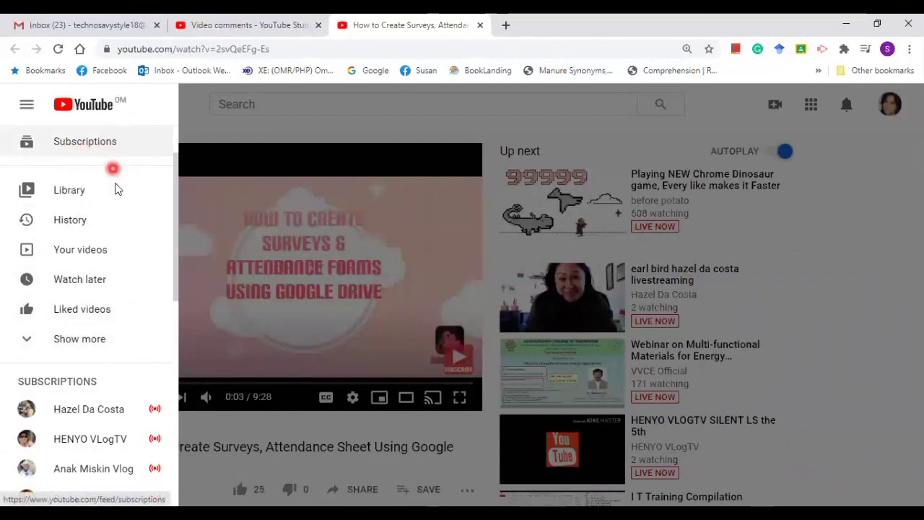
{"action": "scroll", "coordinate": [137, 298], "scroll_direction": "down", "scroll_amount": 1}
{"action": "scroll", "coordinate": [138, 297], "scroll_direction": "down", "scroll_amount": 2}
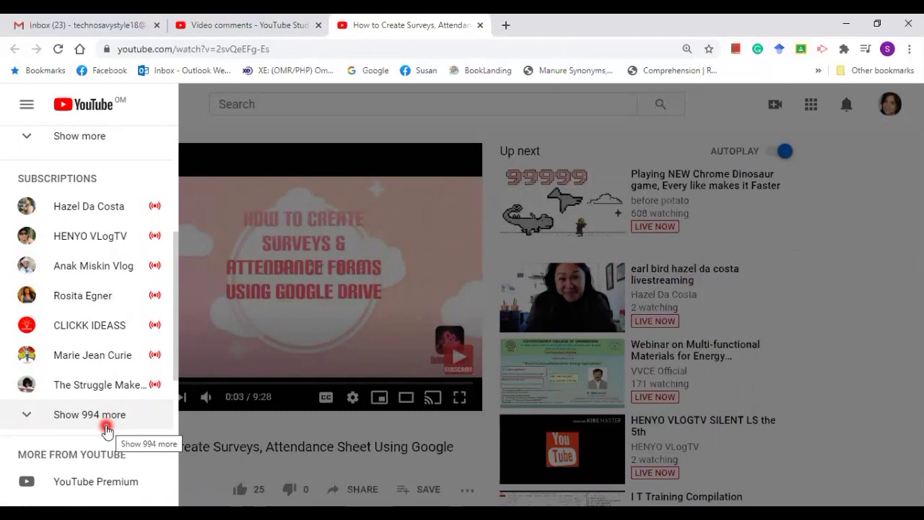
{"action": "left_click", "coordinate": [229, 124]}
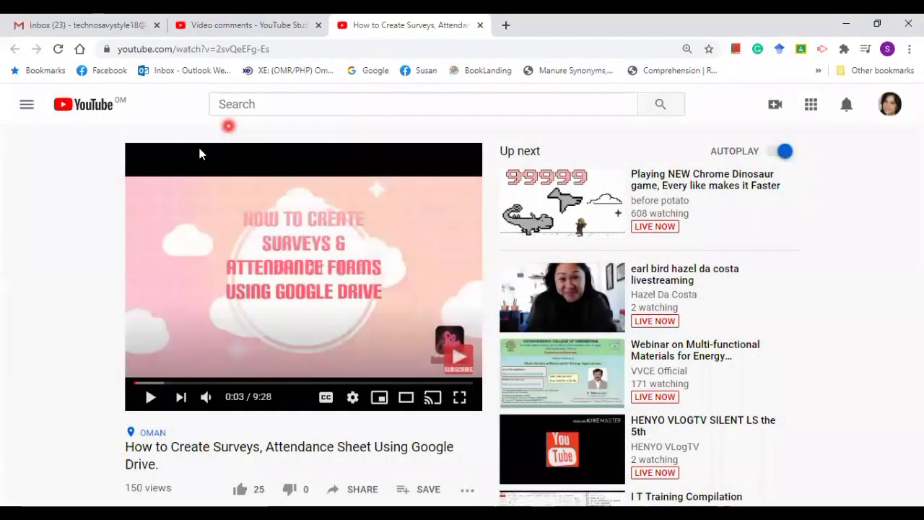
Step: Reopen YouTube's navigation guide, examine the subscribed channels and the remaining sections, and close the guide
{"action": "left_click", "coordinate": [35, 289]}
{"action": "mouse_move", "coordinate": [11, 311]}
{"action": "left_mouse_down"}
{"action": "mouse_move", "coordinate": [22, 283]}
{"action": "mouse_move", "coordinate": [6, 259]}
{"action": "left_mouse_up"}
{"action": "left_click", "coordinate": [29, 108]}
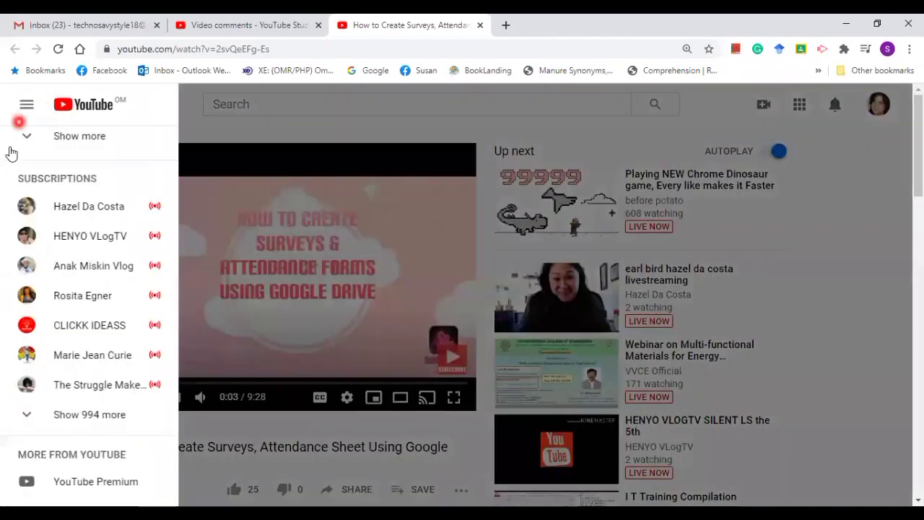
{"action": "left_click_drag", "start_coordinate": [118, 353], "coordinate": [103, 361]}
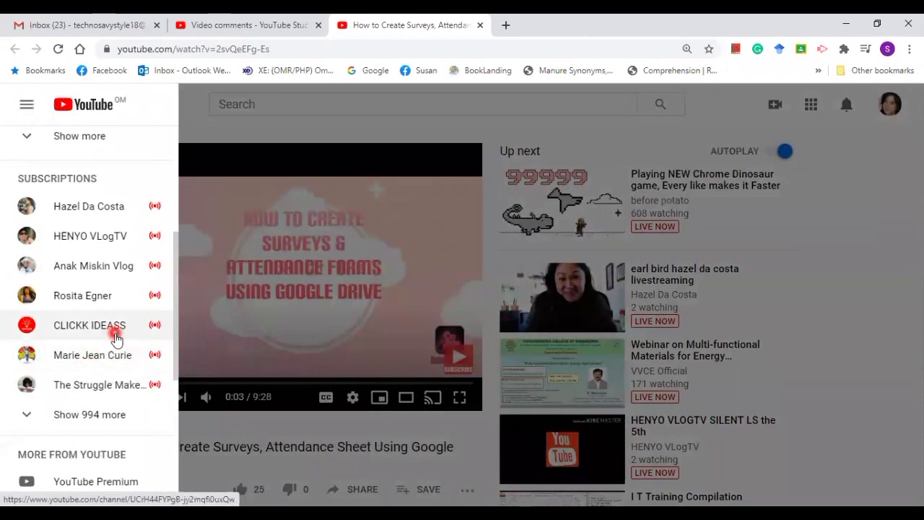
{"action": "scroll", "coordinate": [114, 329], "scroll_direction": "down", "scroll_amount": 2}
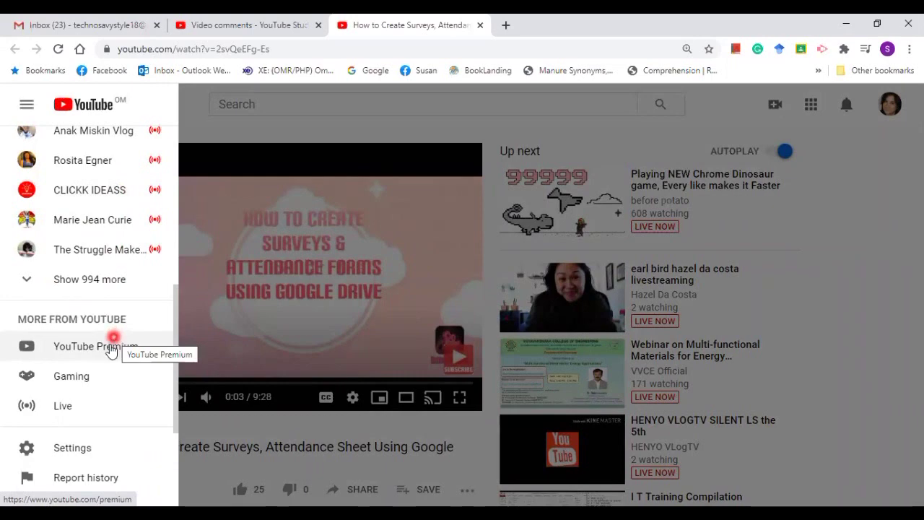
{"action": "scroll", "coordinate": [118, 383], "scroll_direction": "down", "scroll_amount": 3}
{"action": "scroll", "coordinate": [123, 375], "scroll_direction": "up", "scroll_amount": 3}
{"action": "scroll", "coordinate": [126, 367], "scroll_direction": "up", "scroll_amount": 5}
{"action": "scroll", "coordinate": [109, 373], "scroll_direction": "down", "scroll_amount": 2}
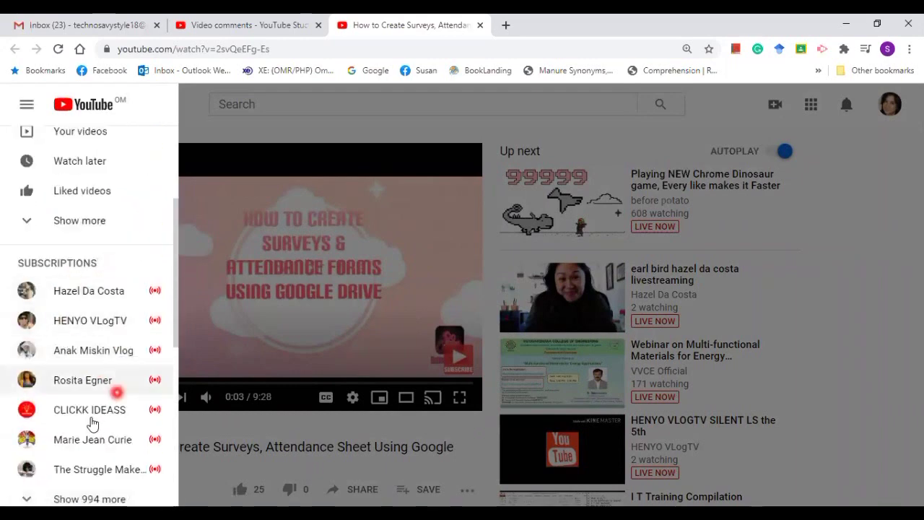
{"action": "scroll", "coordinate": [122, 441], "scroll_direction": "down", "scroll_amount": 2}
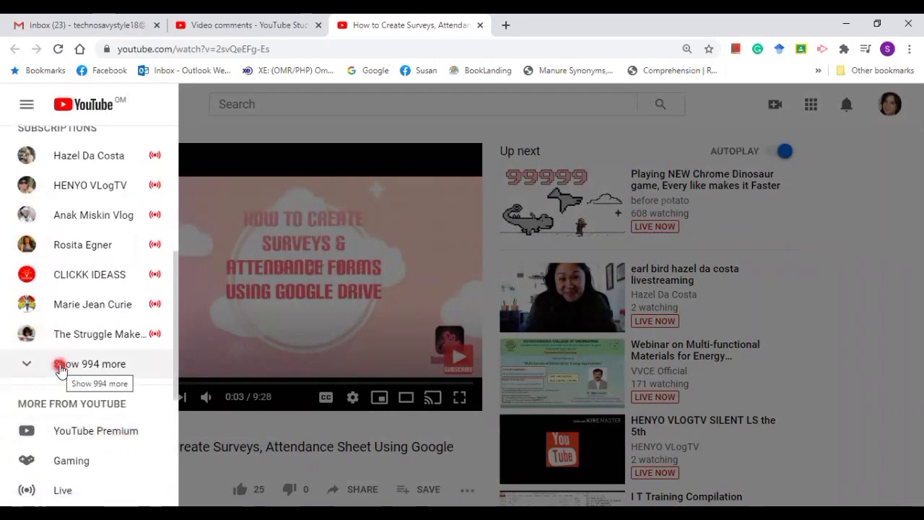
{"action": "left_click", "coordinate": [222, 140]}
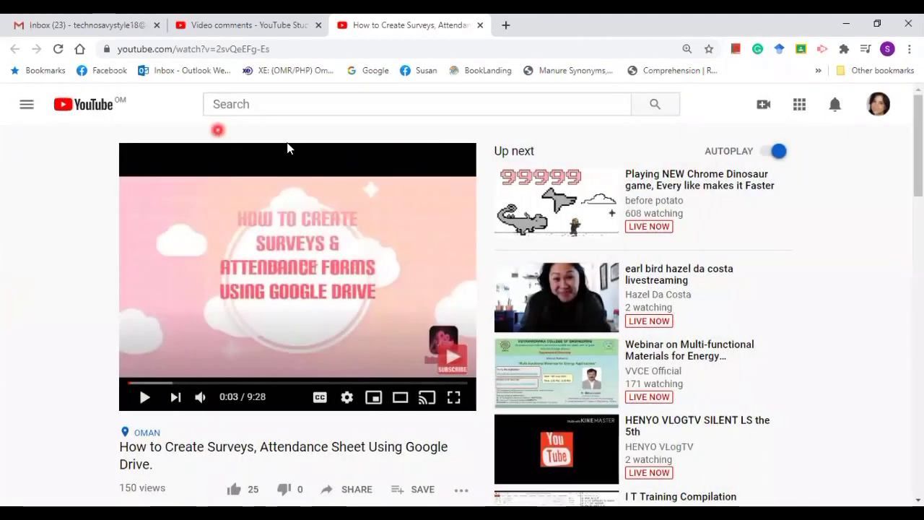
Step: Return to the channel dashboard in YouTube Studio and look over the recent subscribers of the last 90 days
{"action": "left_click", "coordinate": [875, 108]}
{"action": "left_click", "coordinate": [740, 237]}
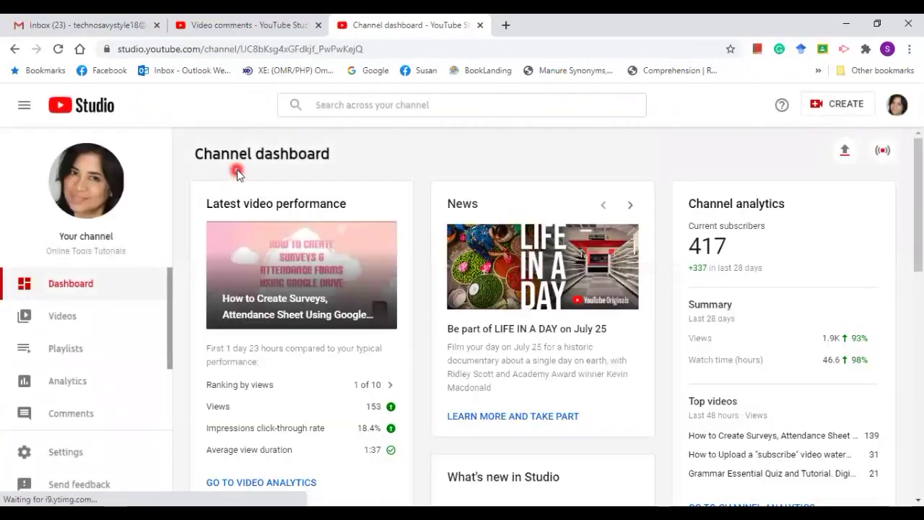
{"action": "left_click_drag", "start_coordinate": [917, 259], "coordinate": [916, 387]}
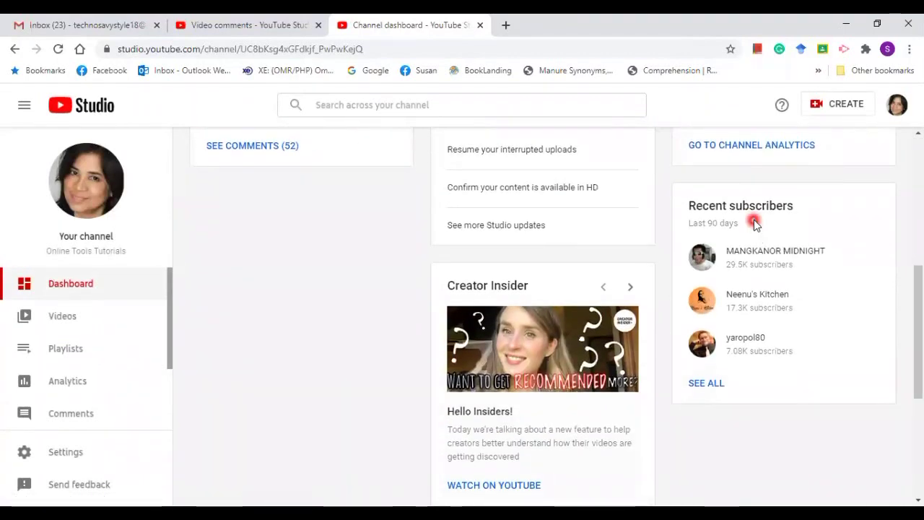
Step: Open the channel's monetization page and read the YouTube Partner Program requirements
{"action": "left_click", "coordinate": [168, 315]}
{"action": "left_click_drag", "start_coordinate": [170, 315], "coordinate": [77, 385]}
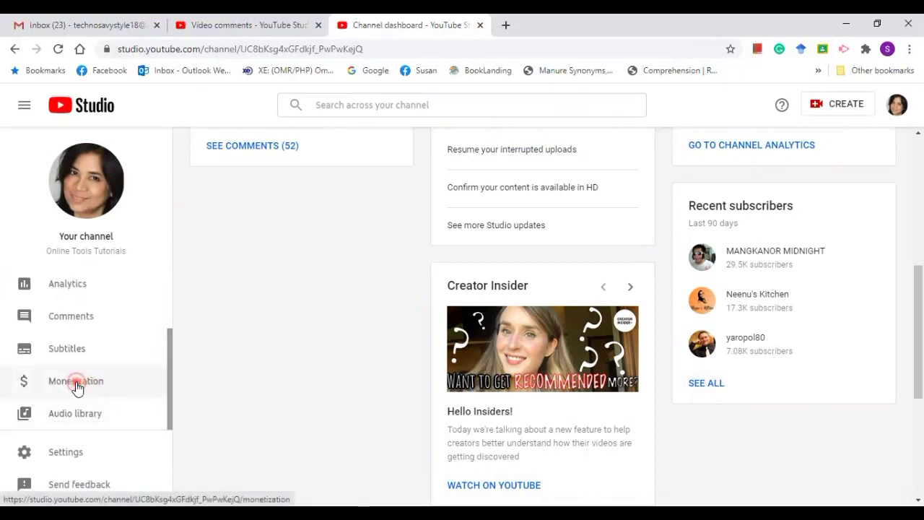
{"action": "left_click", "coordinate": [76, 385]}
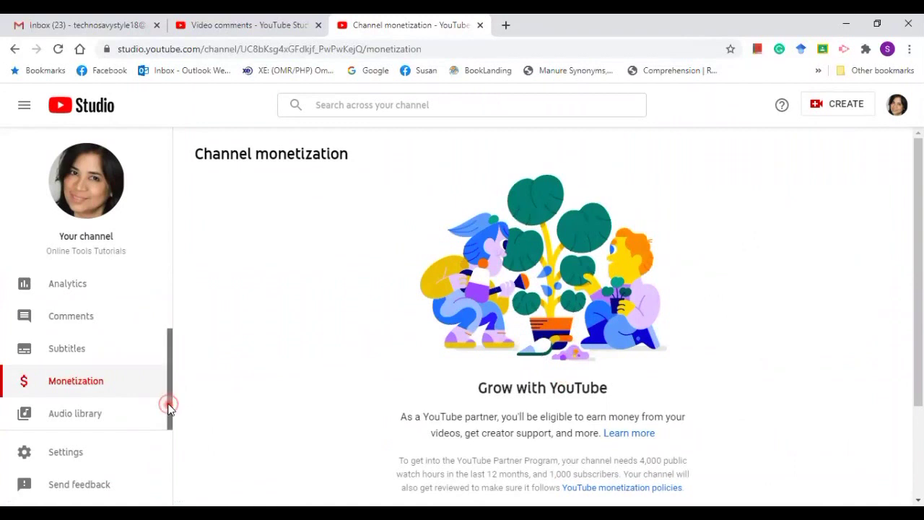
Step: Open the Audio Library, view its free music and sound effects, and return to YouTube Studio
{"action": "left_click_drag", "start_coordinate": [169, 404], "coordinate": [169, 397]}
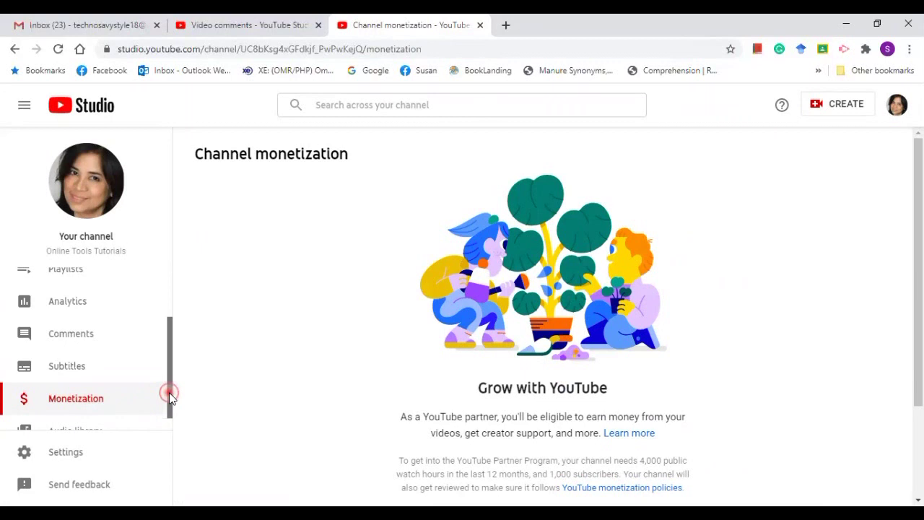
{"action": "scroll", "coordinate": [84, 434], "scroll_direction": "down", "scroll_amount": 1}
{"action": "left_click", "coordinate": [78, 414]}
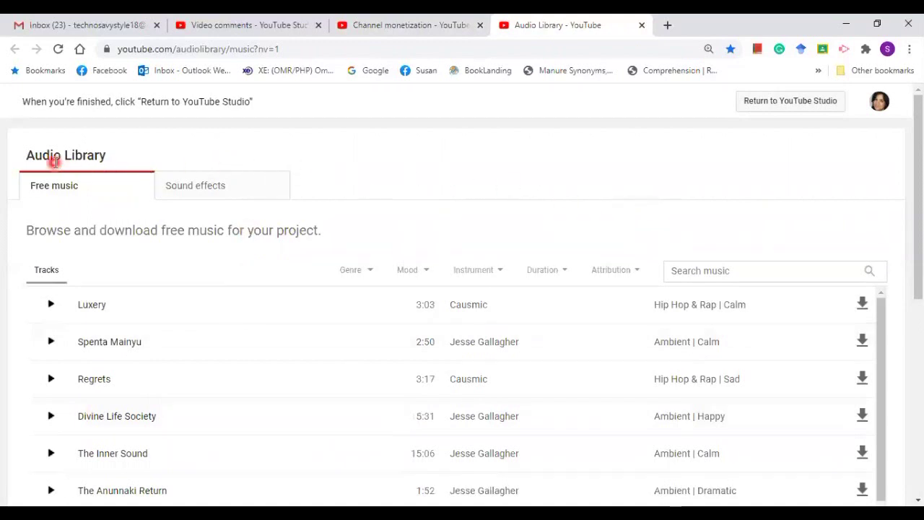
{"action": "left_click", "coordinate": [188, 190]}
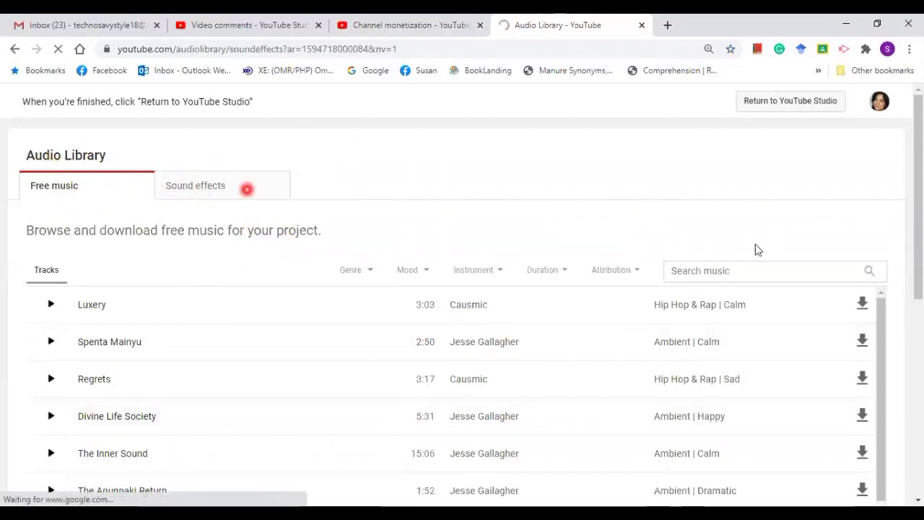
{"action": "left_click", "coordinate": [849, 267]}
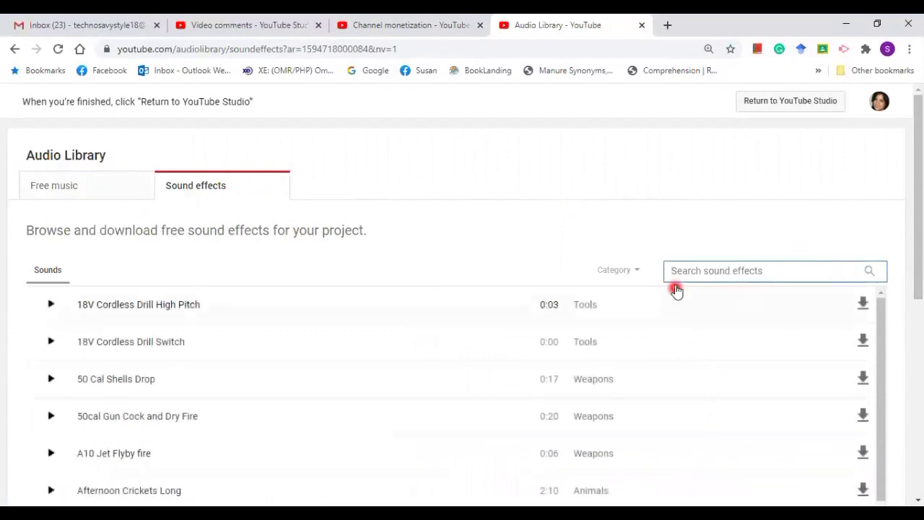
{"action": "left_click", "coordinate": [812, 101]}
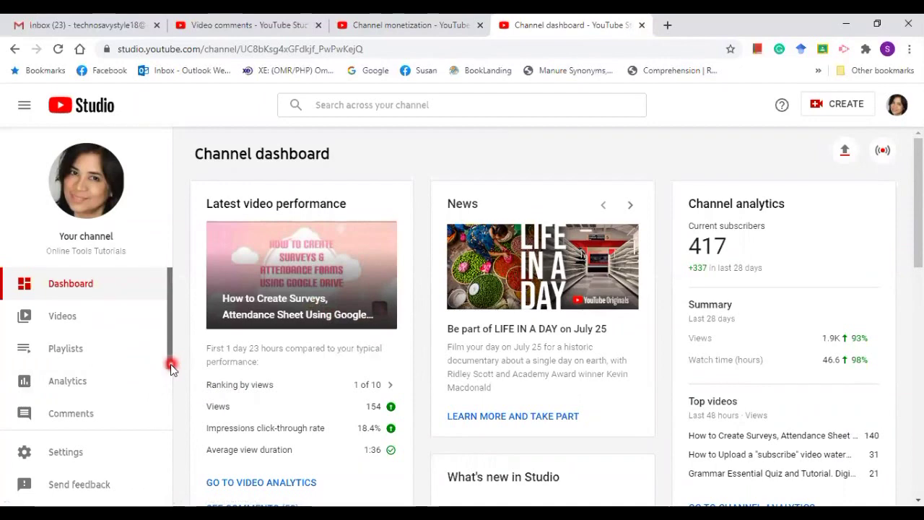
Step: Open the channel's playlists and view the new playlist form, dismissing it without creating a playlist
{"action": "left_click", "coordinate": [72, 354]}
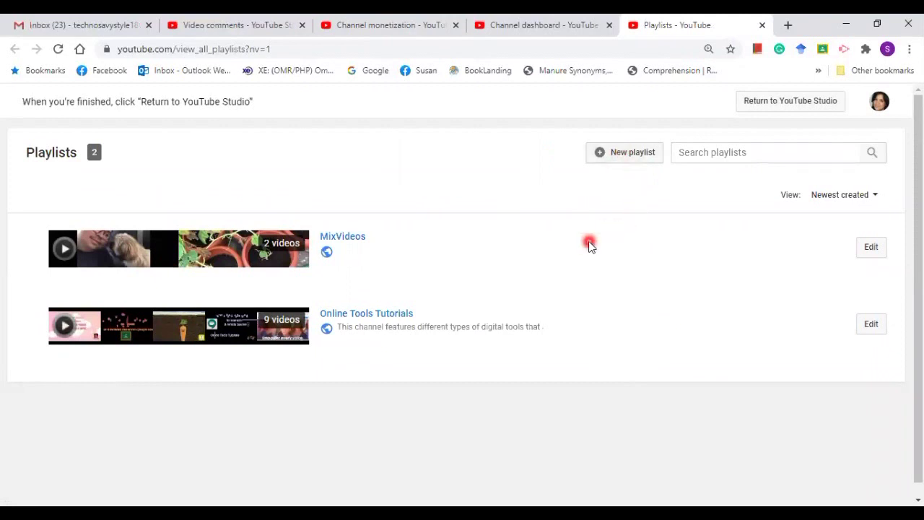
{"action": "left_click", "coordinate": [642, 157]}
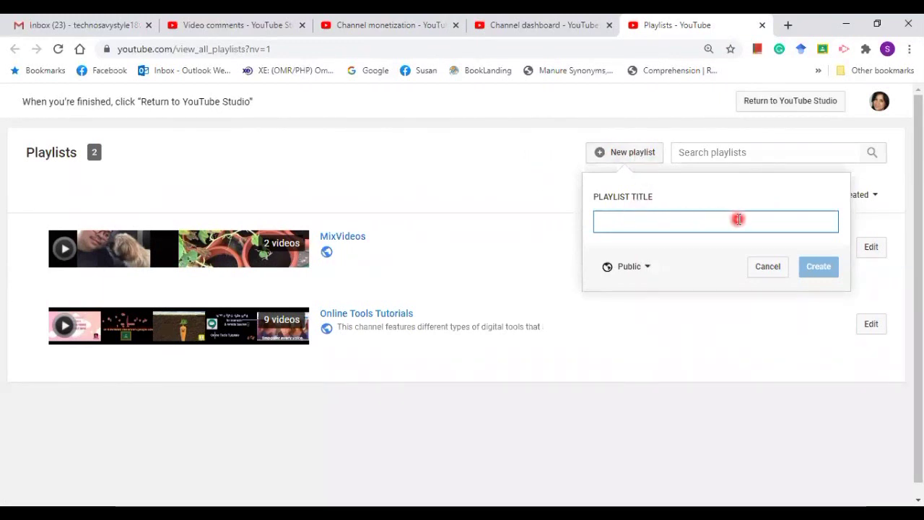
{"action": "left_click", "coordinate": [714, 325]}
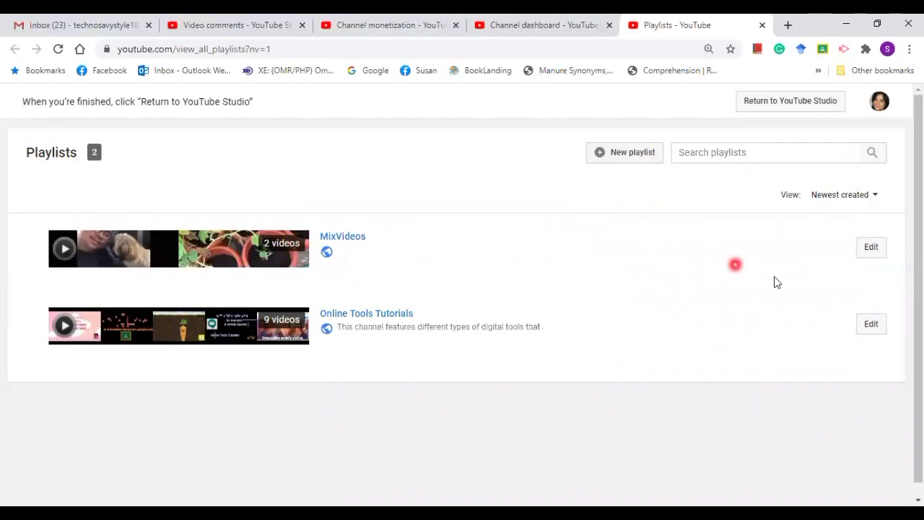
Step: View the sort options for the playlists, check the existing playlists, and return to YouTube Studio
{"action": "left_click", "coordinate": [876, 197]}
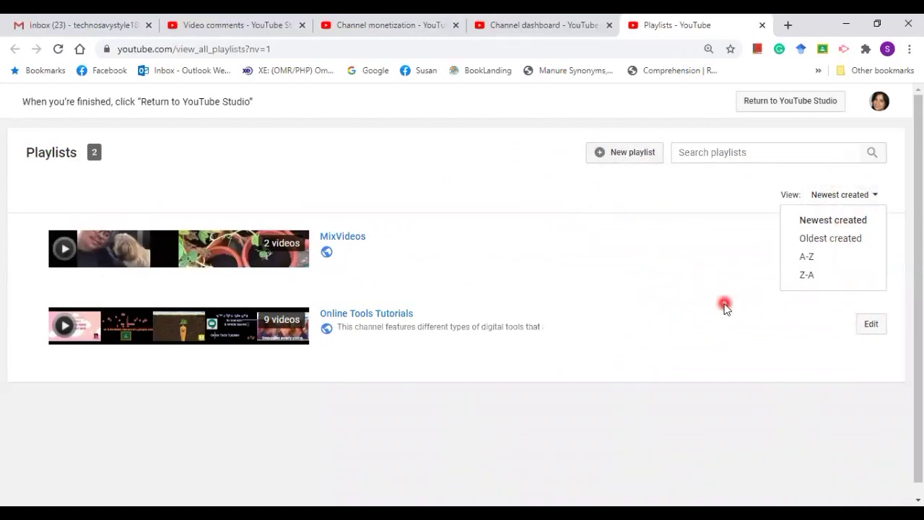
{"action": "left_click", "coordinate": [464, 307]}
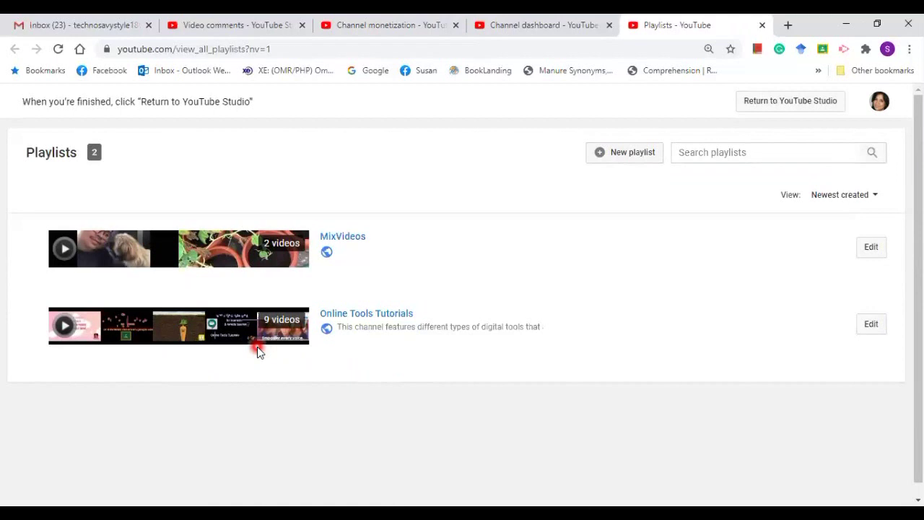
{"action": "mouse_move", "coordinate": [262, 345]}
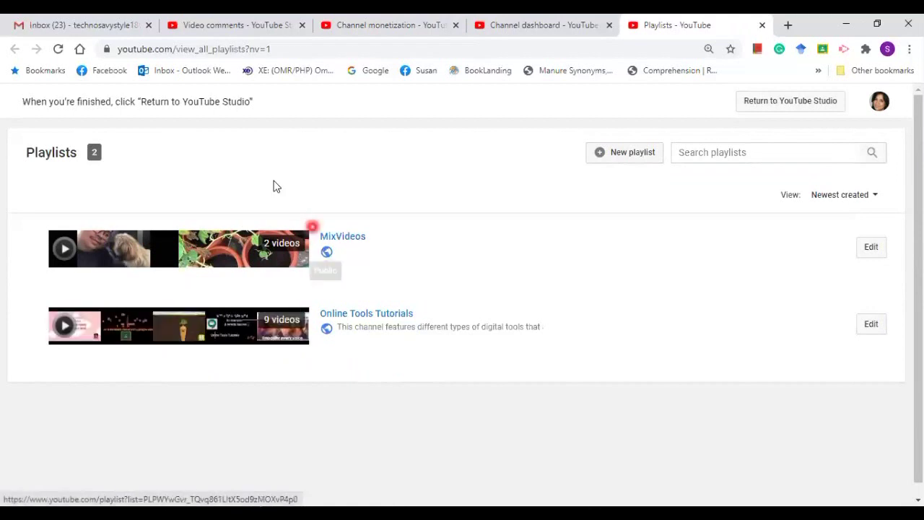
{"action": "left_click", "coordinate": [769, 101]}
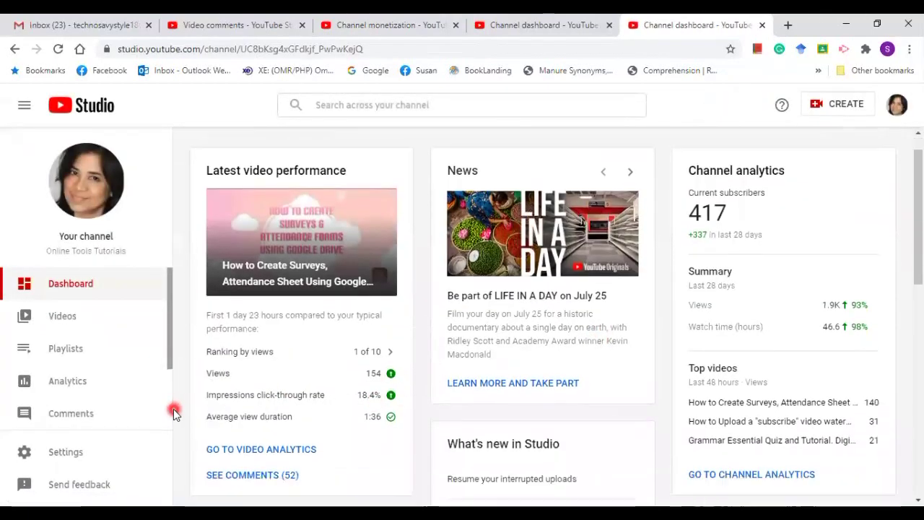
Step: Open the channel analytics overview for the last 28 days and examine the views, top videos and latest video performance
{"action": "scroll", "coordinate": [175, 410], "scroll_direction": "down", "scroll_amount": 3}
{"action": "mouse_move", "coordinate": [169, 361]}
{"action": "left_mouse_down"}
{"action": "mouse_move", "coordinate": [163, 443]}
{"action": "mouse_move", "coordinate": [165, 366]}
{"action": "left_mouse_up"}
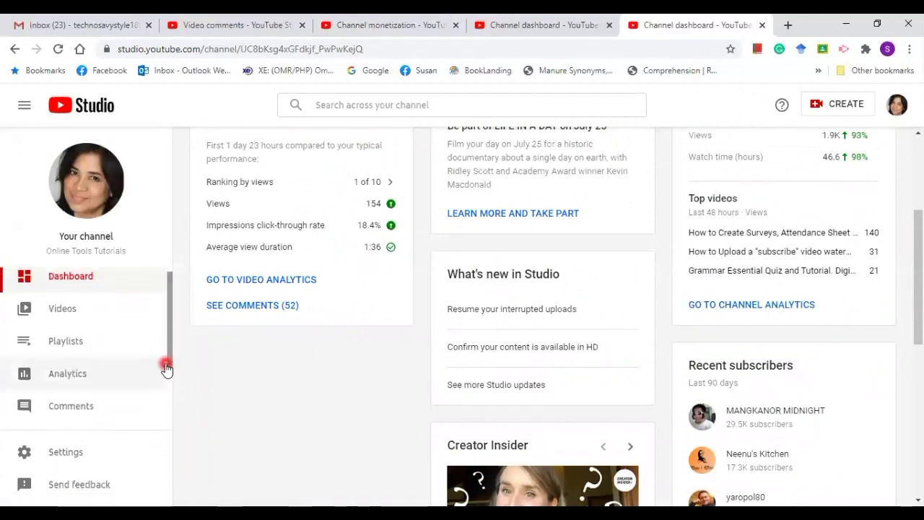
{"action": "left_click", "coordinate": [85, 377]}
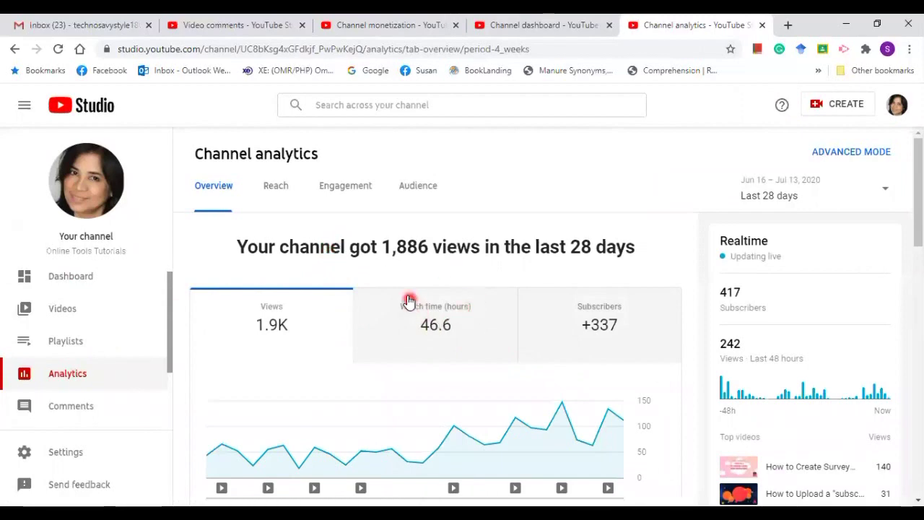
{"action": "scroll", "coordinate": [399, 307], "scroll_direction": "down", "scroll_amount": 5}
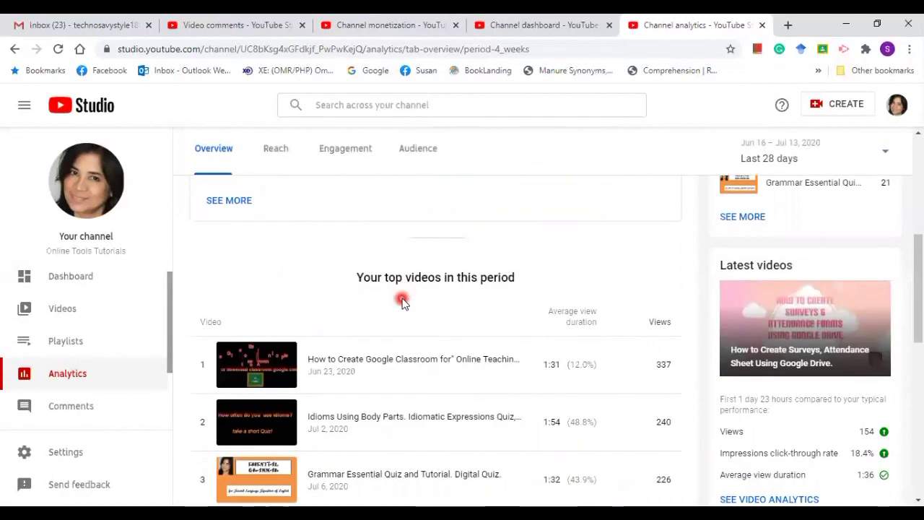
{"action": "scroll", "coordinate": [433, 315], "scroll_direction": "down", "scroll_amount": 1}
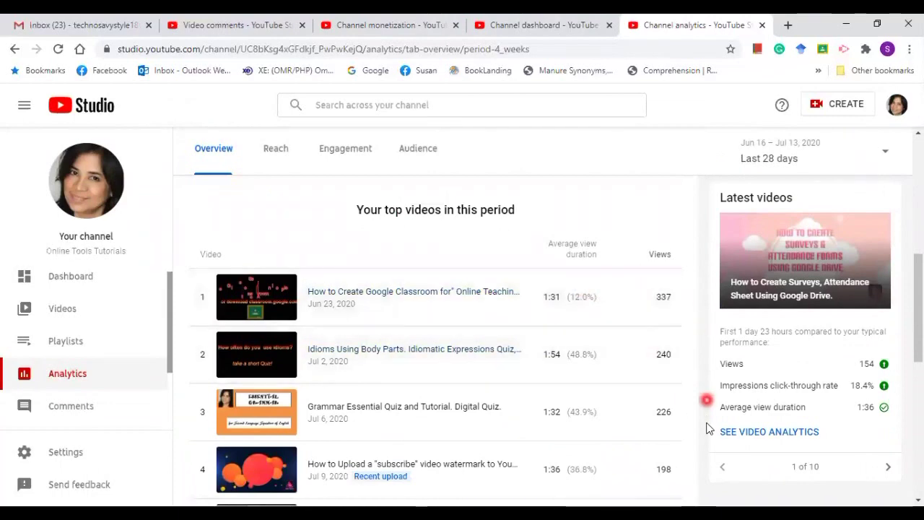
{"action": "scroll", "coordinate": [641, 355], "scroll_direction": "down", "scroll_amount": 3}
{"action": "scroll", "coordinate": [614, 438], "scroll_direction": "up", "scroll_amount": 3}
{"action": "scroll", "coordinate": [162, 303], "scroll_direction": "up", "scroll_amount": 1}
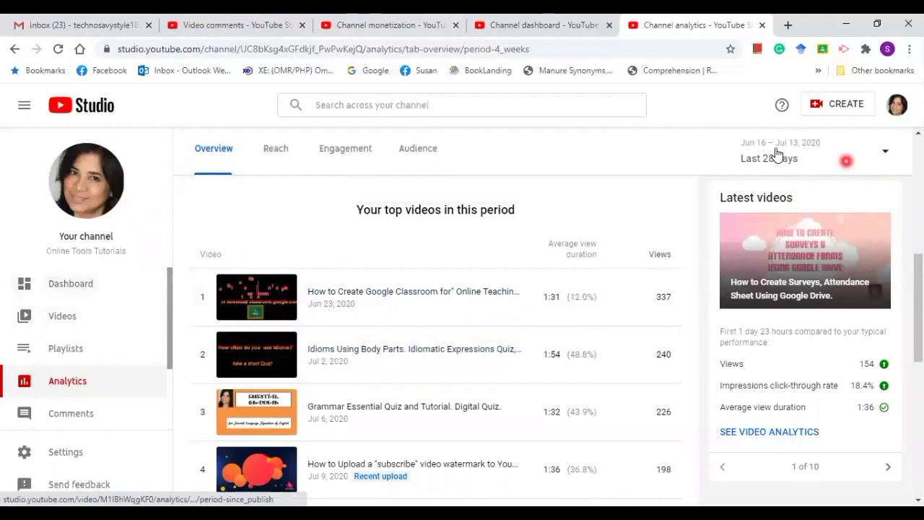
Step: Open the channel's list of uploaded videos from the analytics page
{"action": "left_click", "coordinate": [77, 314]}
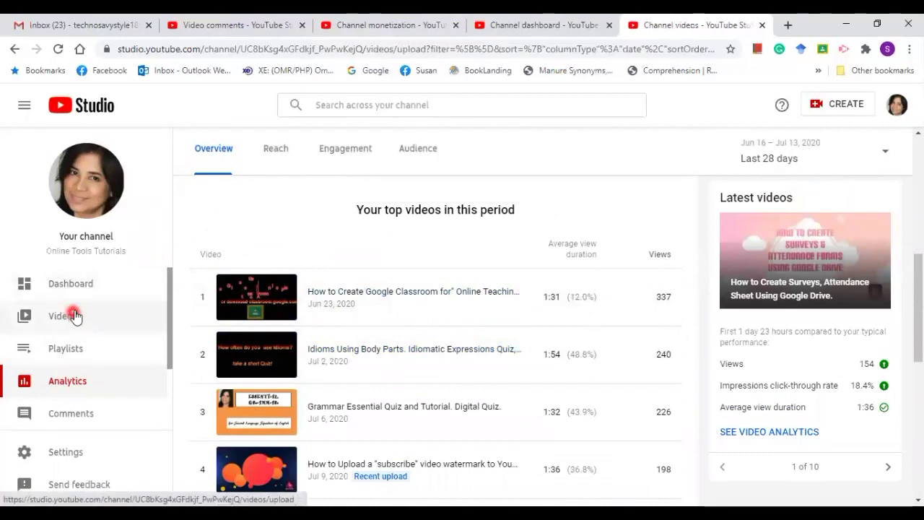